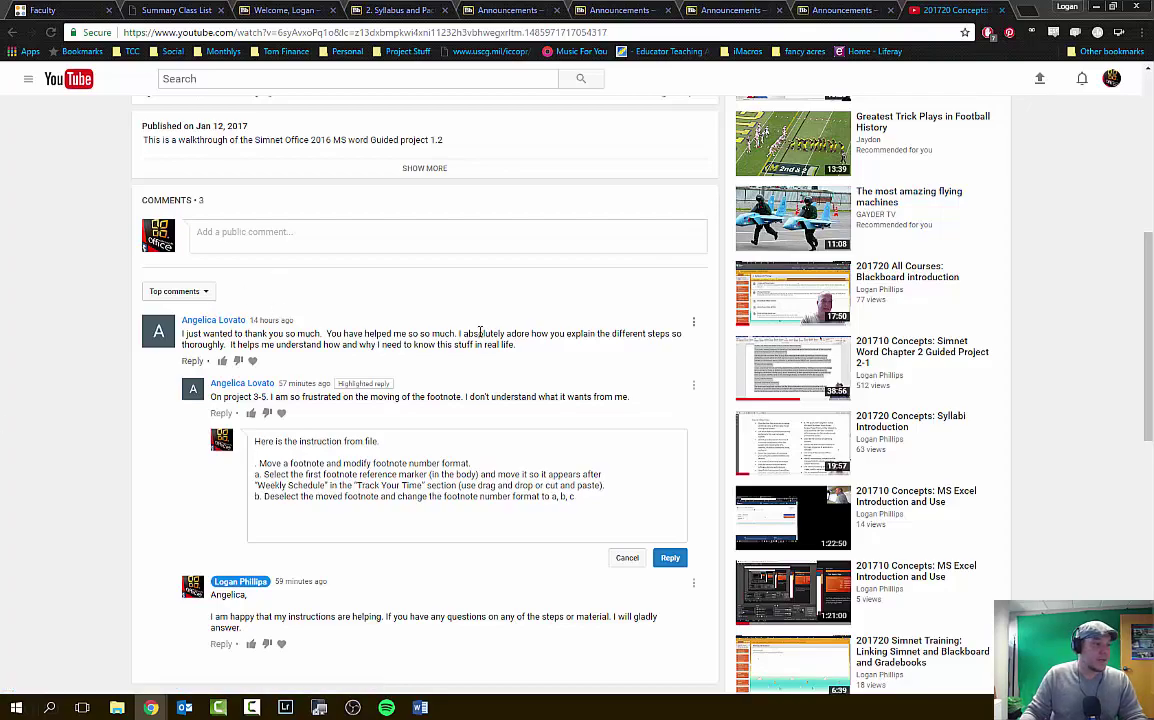
Scroll the YouTube comments to the reply quoting the footnote-moving project instructions.
scroll(590, 398, "up", 5)
scroll(585, 402, "down", 5)
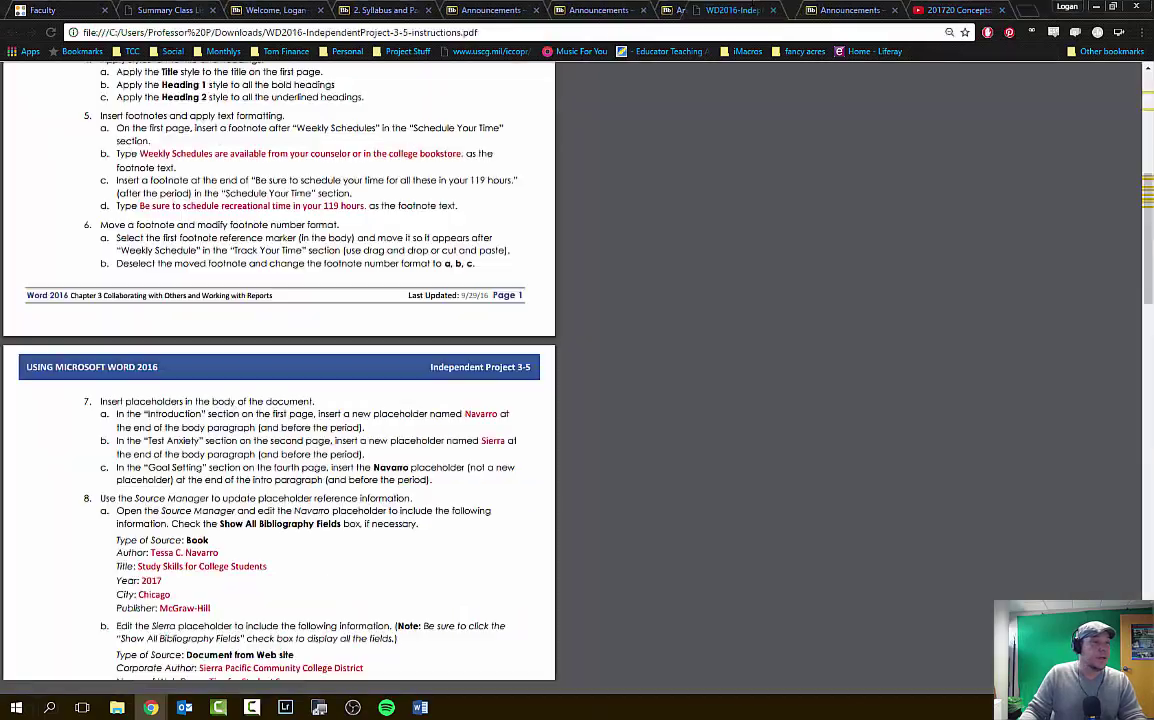
Review footnote steps 5–6 in the instructions PDF, then pull the PDF into its own window.
scroll(583, 475, "up", 6)
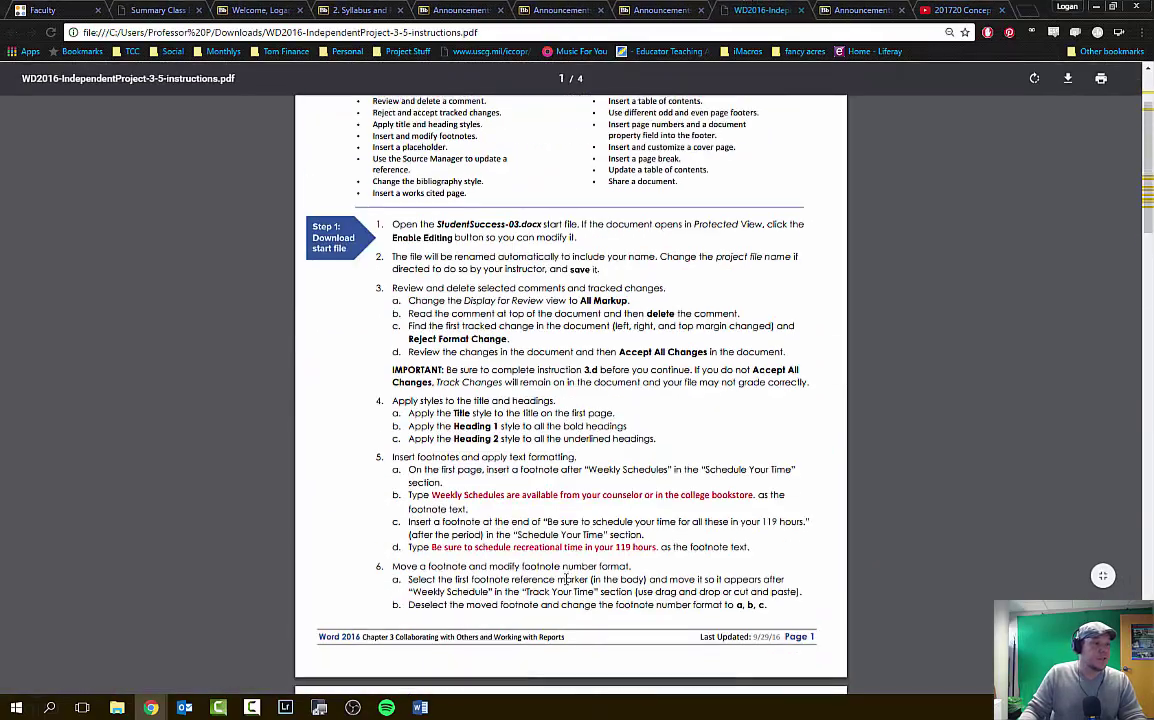
scroll(583, 475, "down", 3)
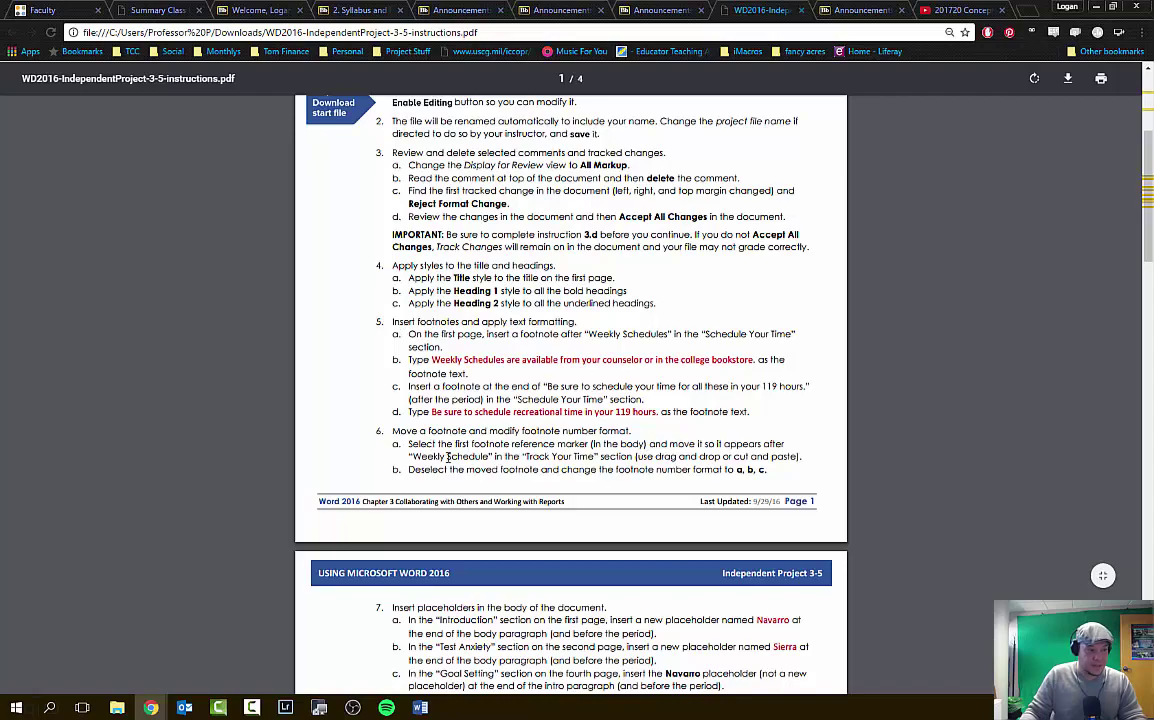
scroll(448, 457, "down", 1)
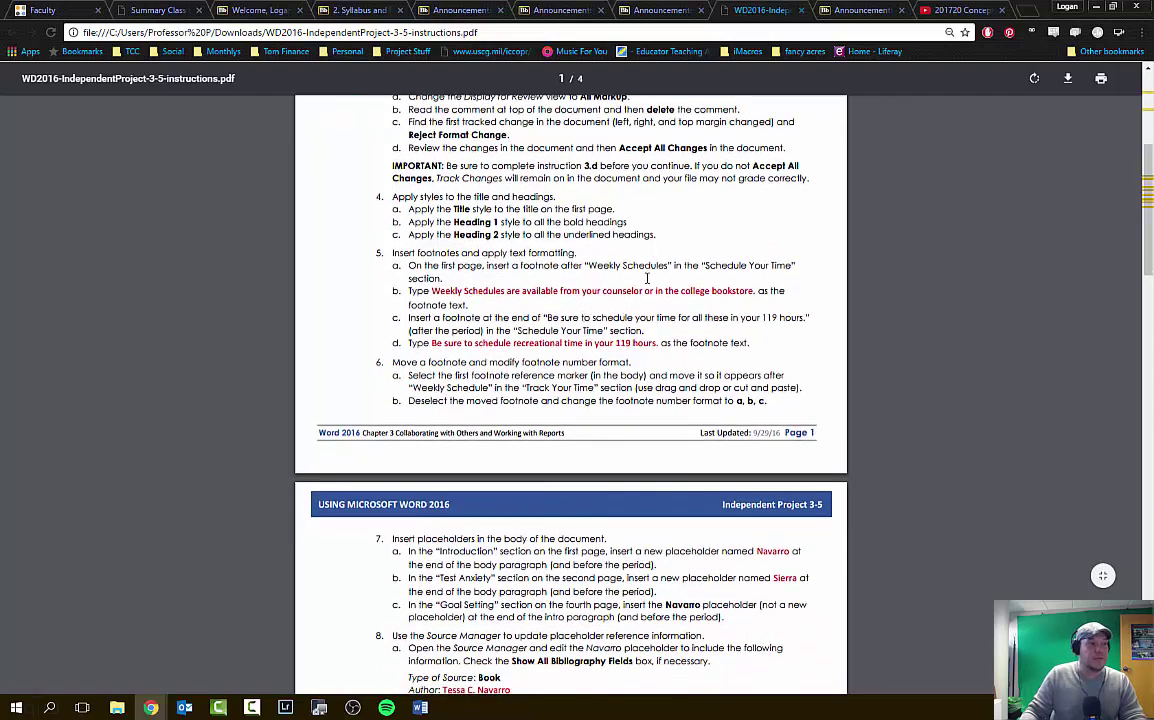
scroll(647, 278, "up", 4)
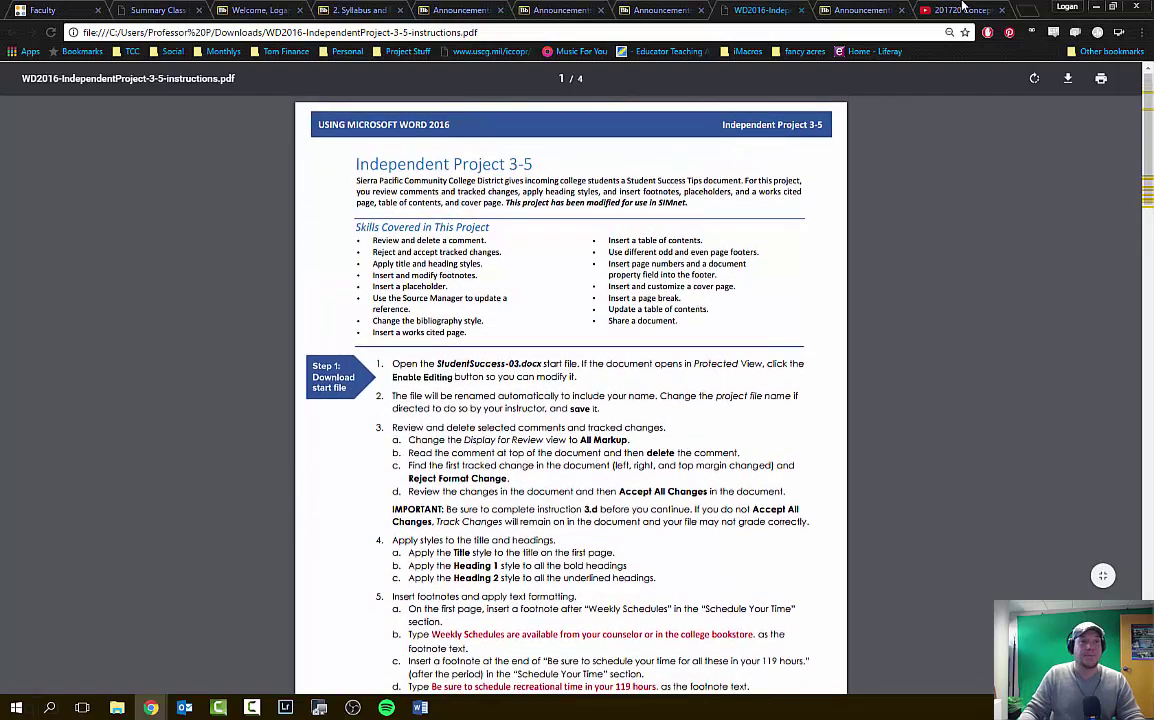
left_click_drag(752, 8, 1153, 25)
left_click(1099, 7)
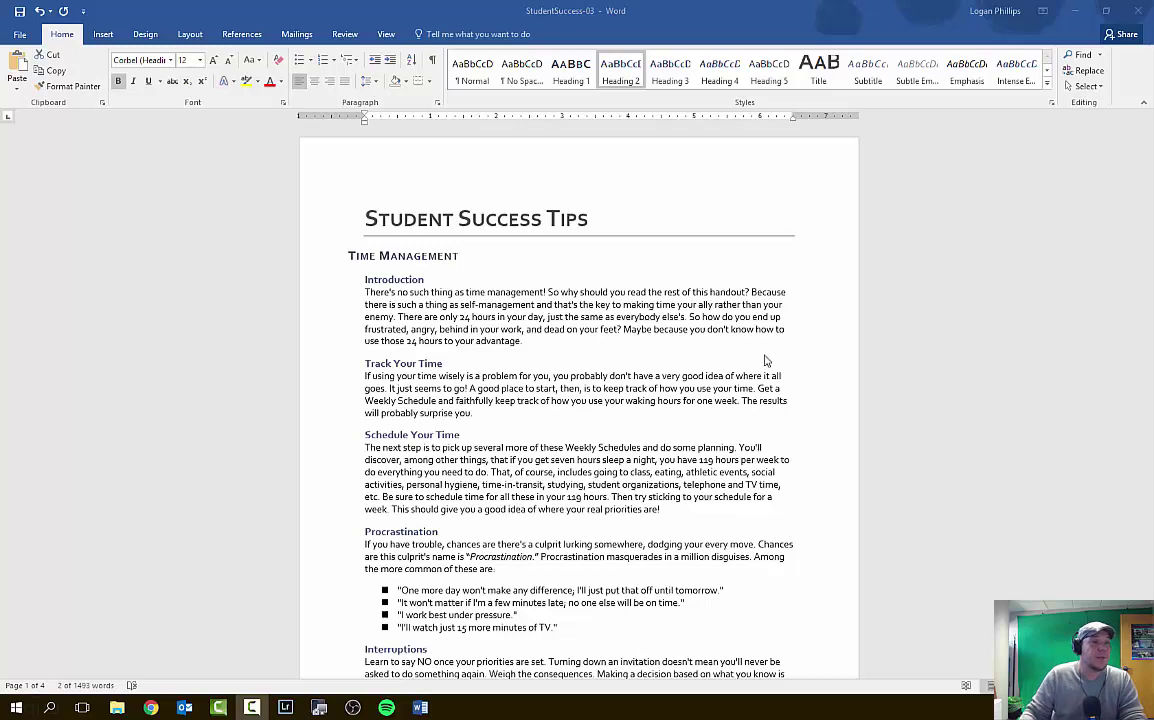
left_click(488, 206)
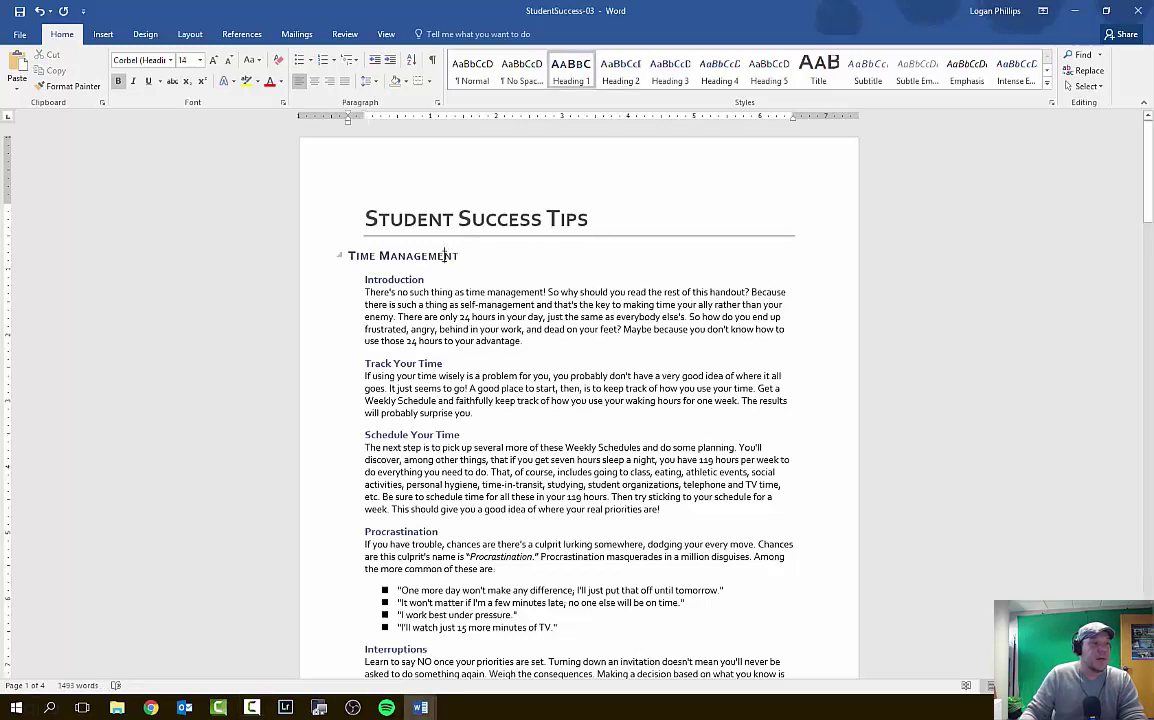
left_click(541, 218)
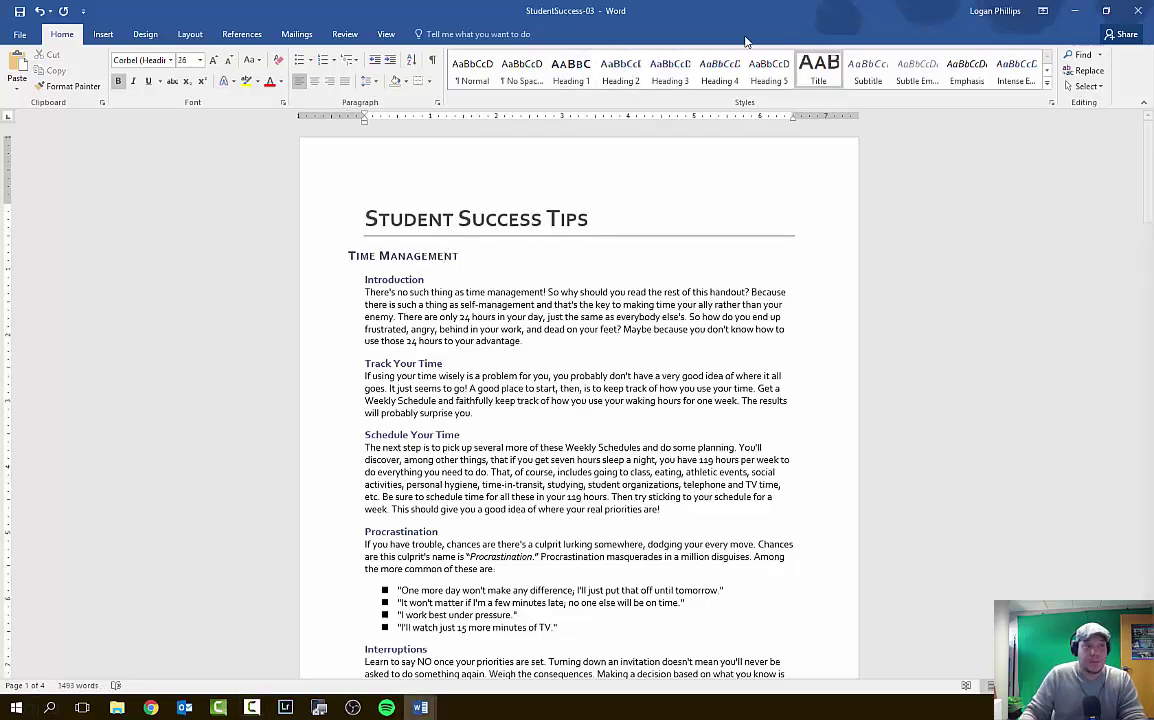
left_click(393, 256)
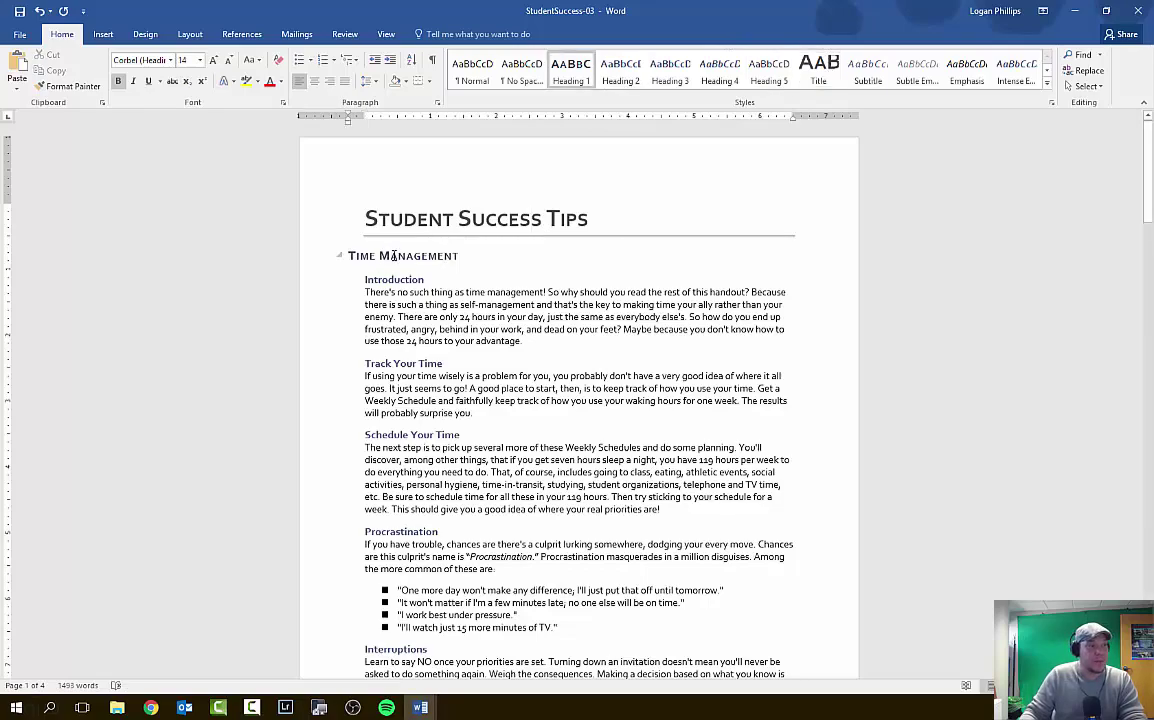
left_click(398, 284)
Find Schedule Your Time under Time Management and put the cursor after 'Weekly Schedules'.
scroll(393, 333, "down", 2)
scroll(393, 333, "down", 8)
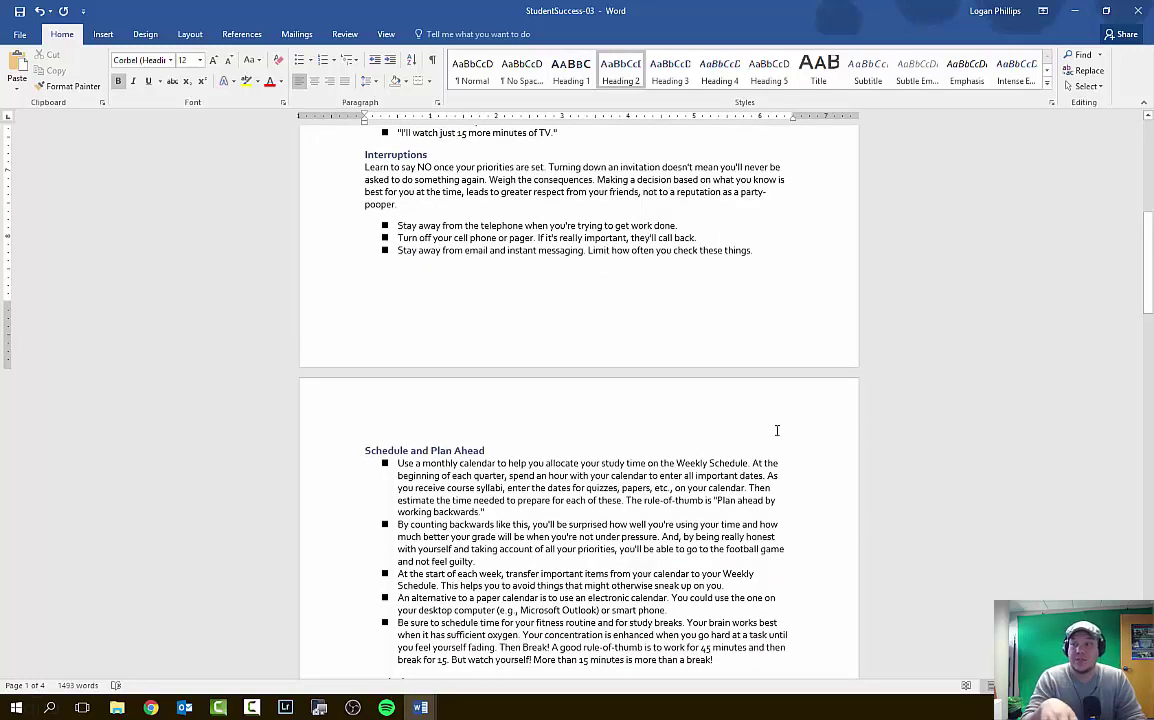
scroll(806, 476, "up", 10)
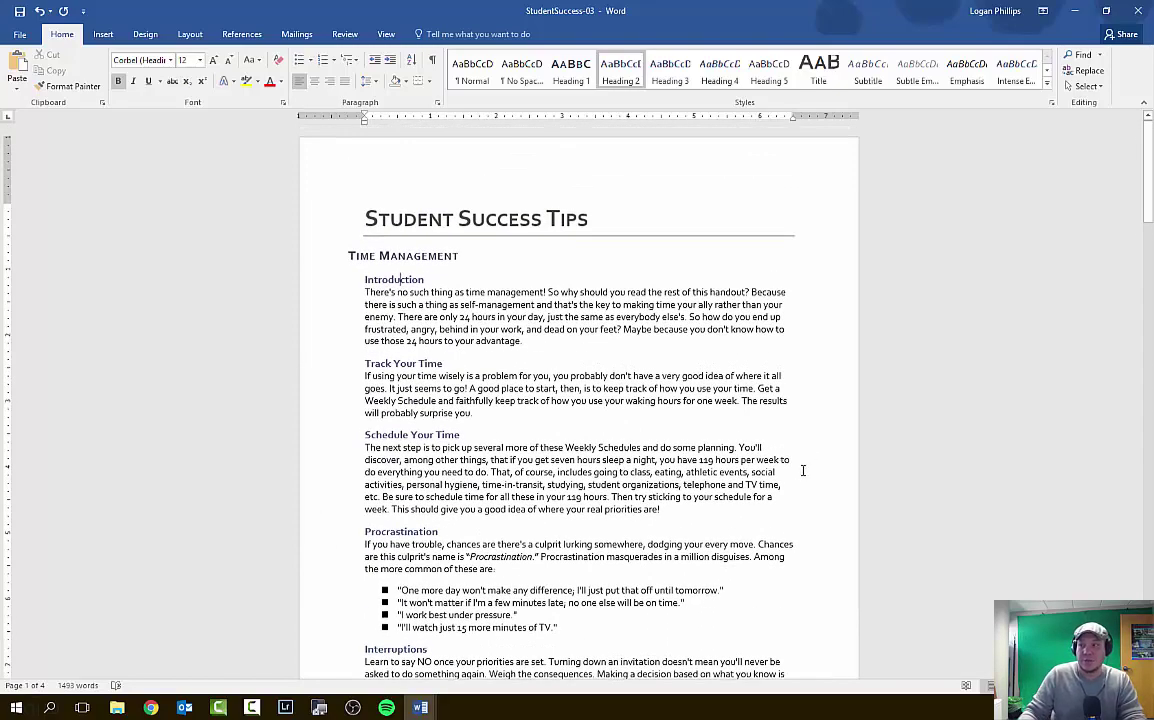
scroll(560, 380, "down", 2)
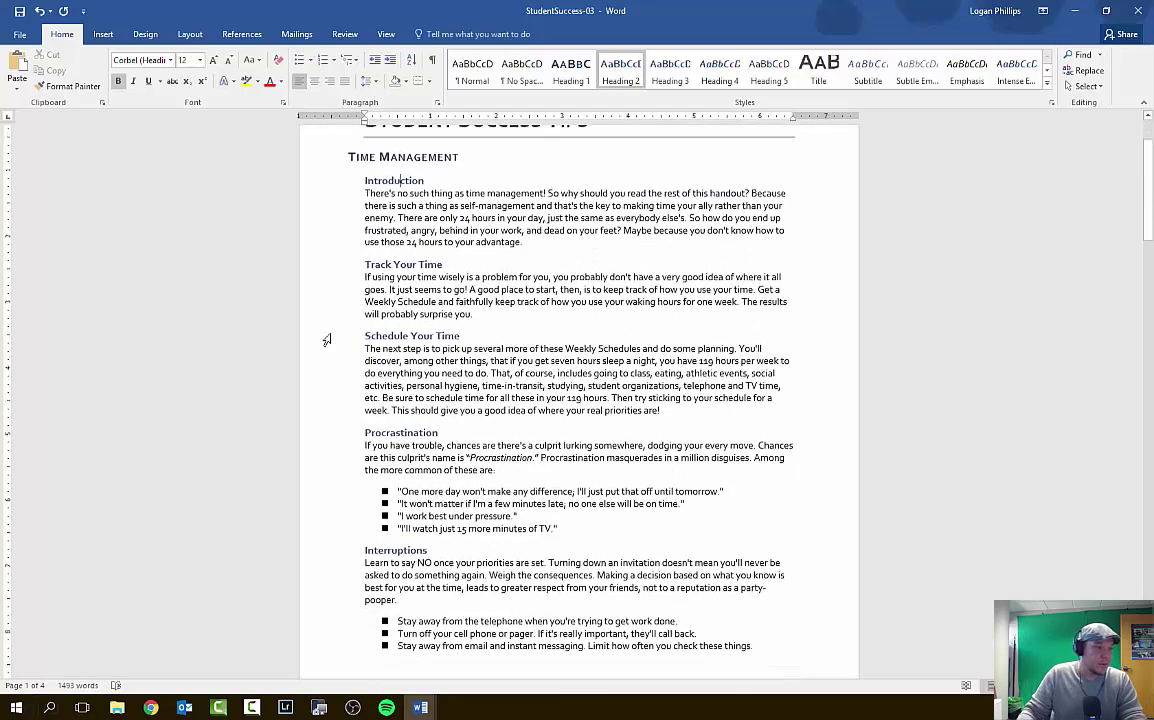
scroll(400, 240, "up", 2)
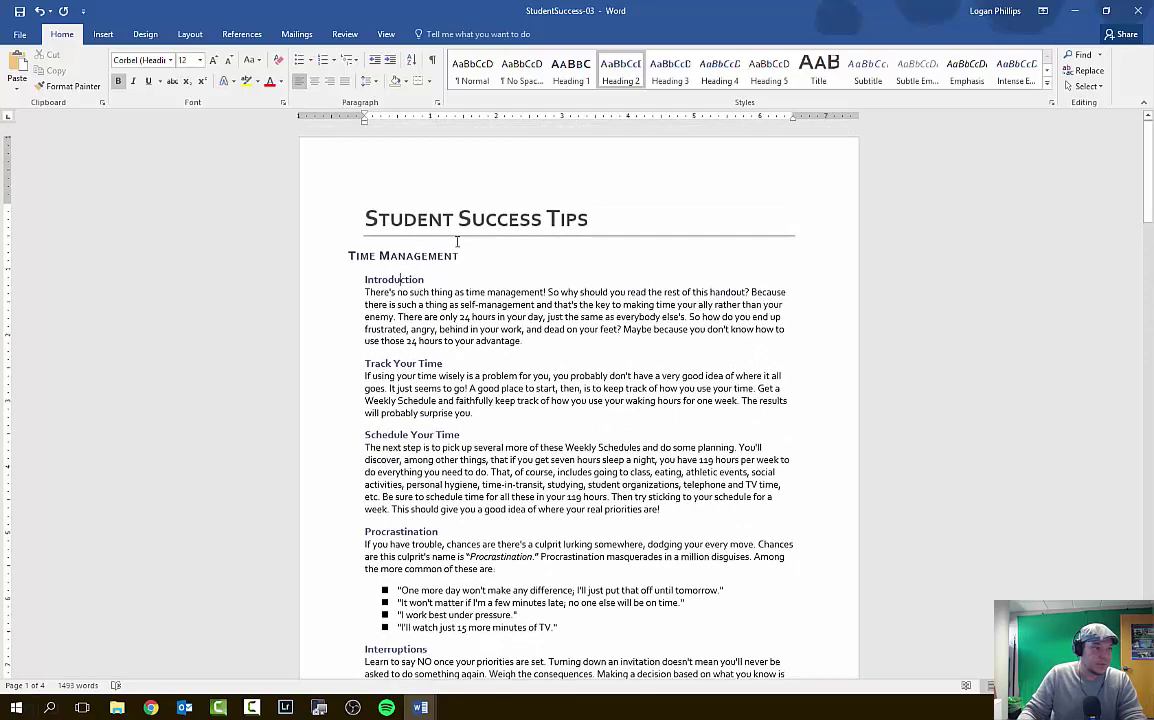
scroll(397, 240, "down", 5)
scroll(397, 240, "up", 2)
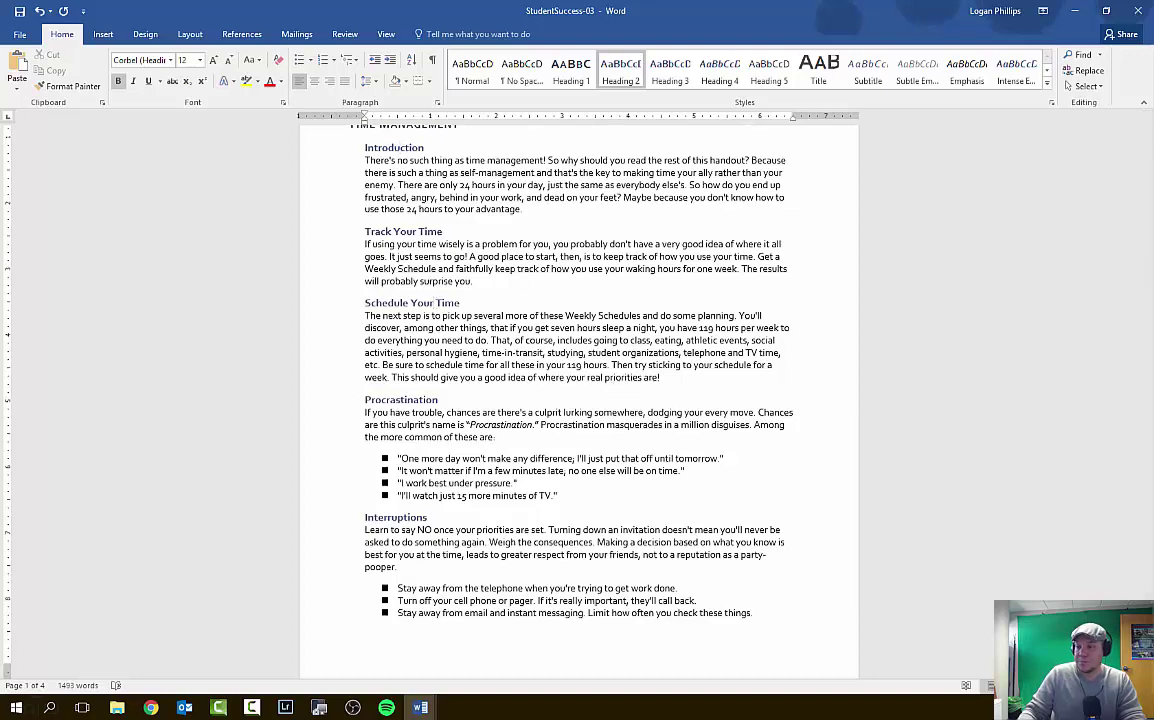
key("ctrl+Home")
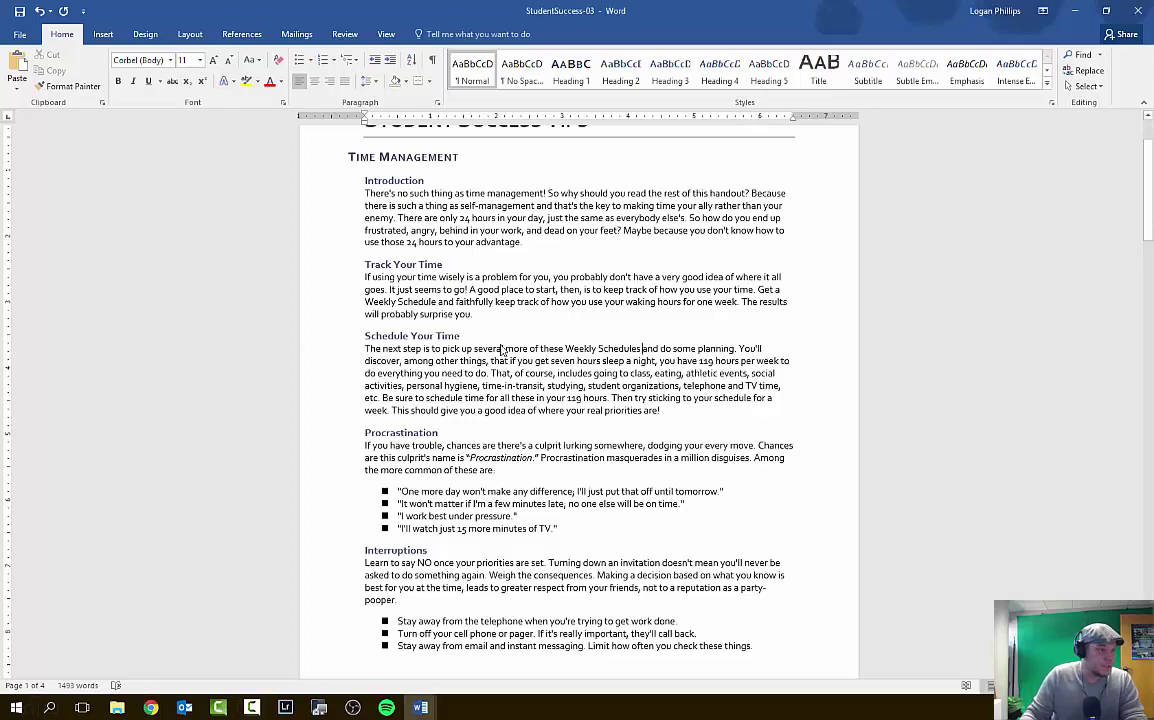
scroll(503, 350, "down", 1)
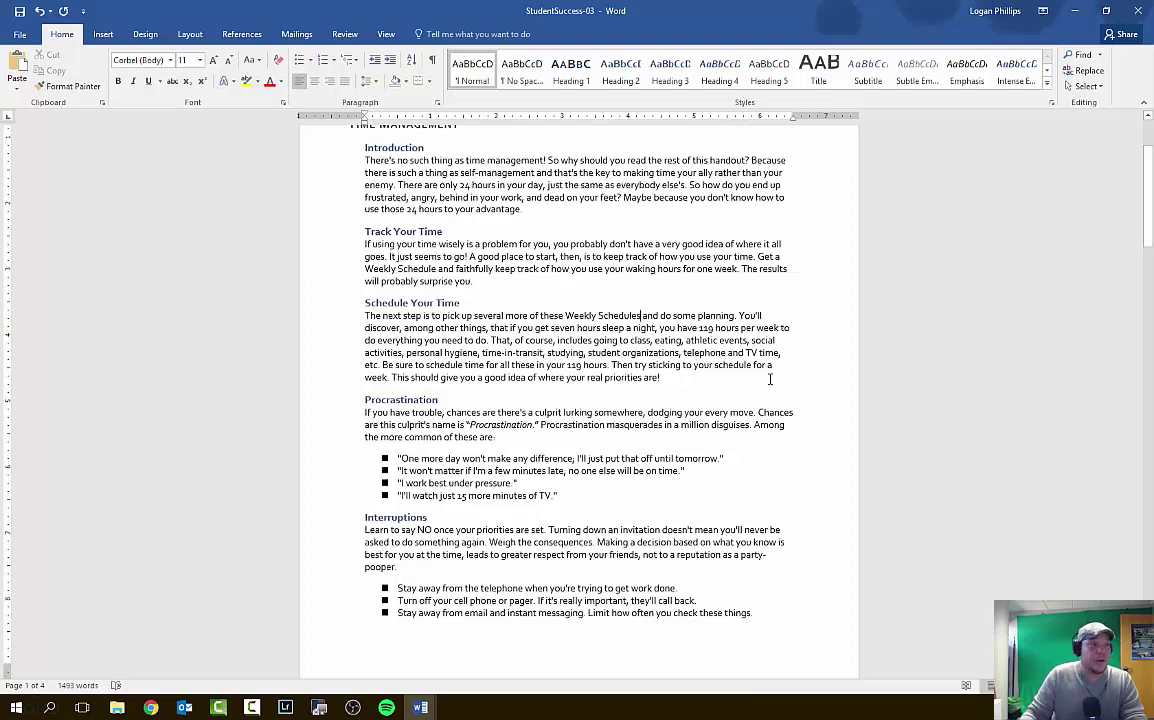
Insert a footnote after 'Weekly Schedules' from the References tab.
left_click(104, 36)
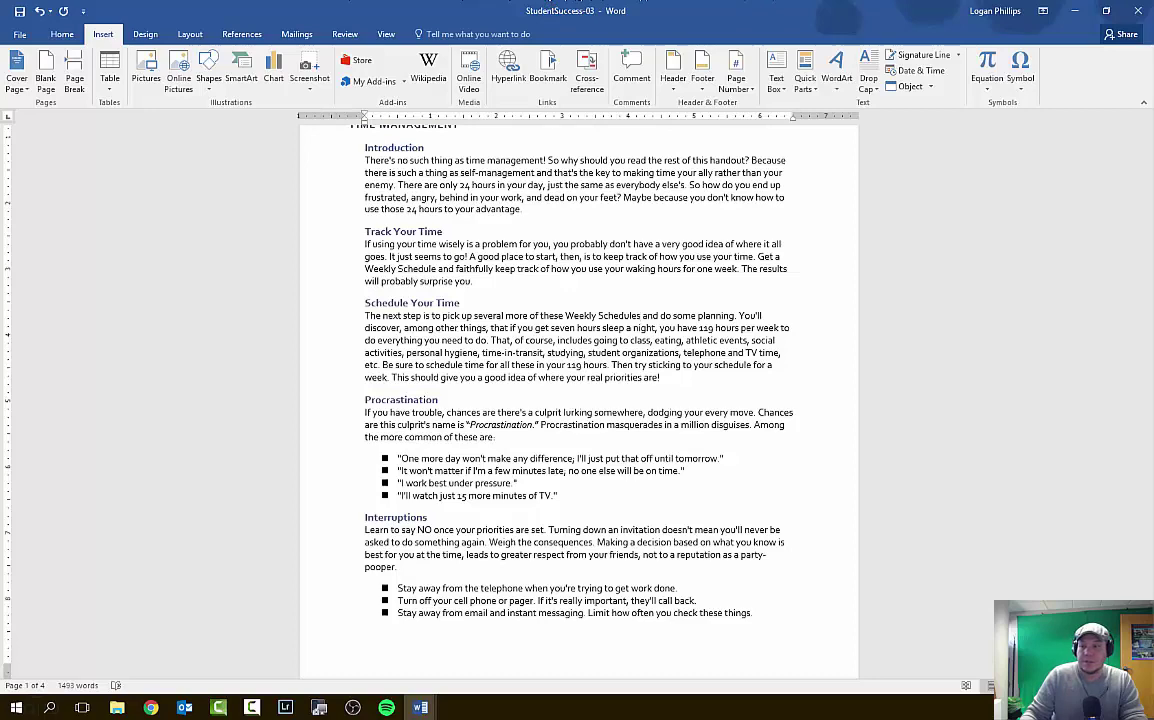
key("alt+s")
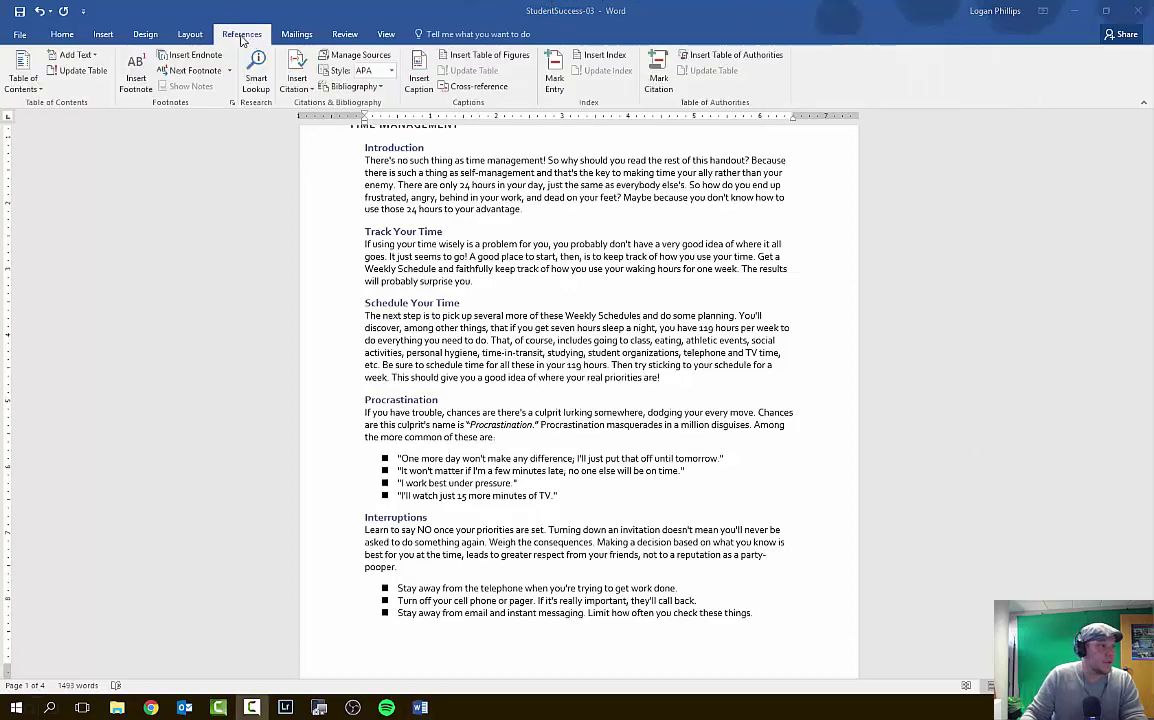
left_click(137, 80)
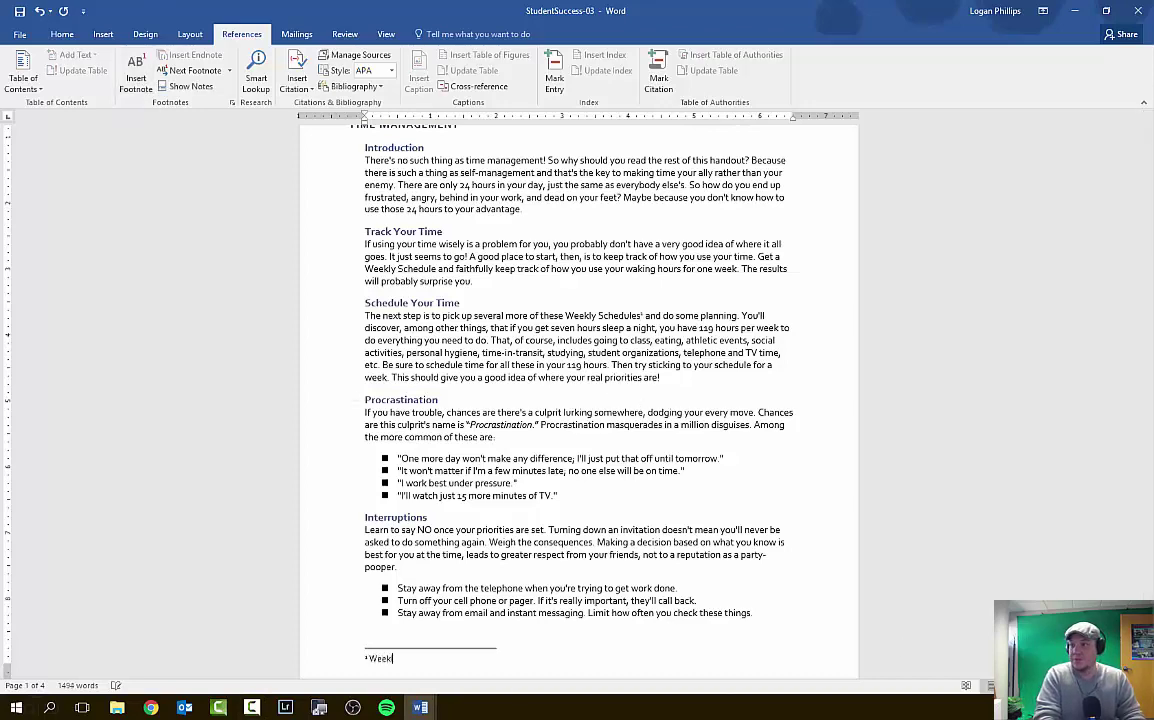
Type the footnote text about weekly schedules, correcting 'counsler' to 'counselor'.
type("Weekly schedules ar")
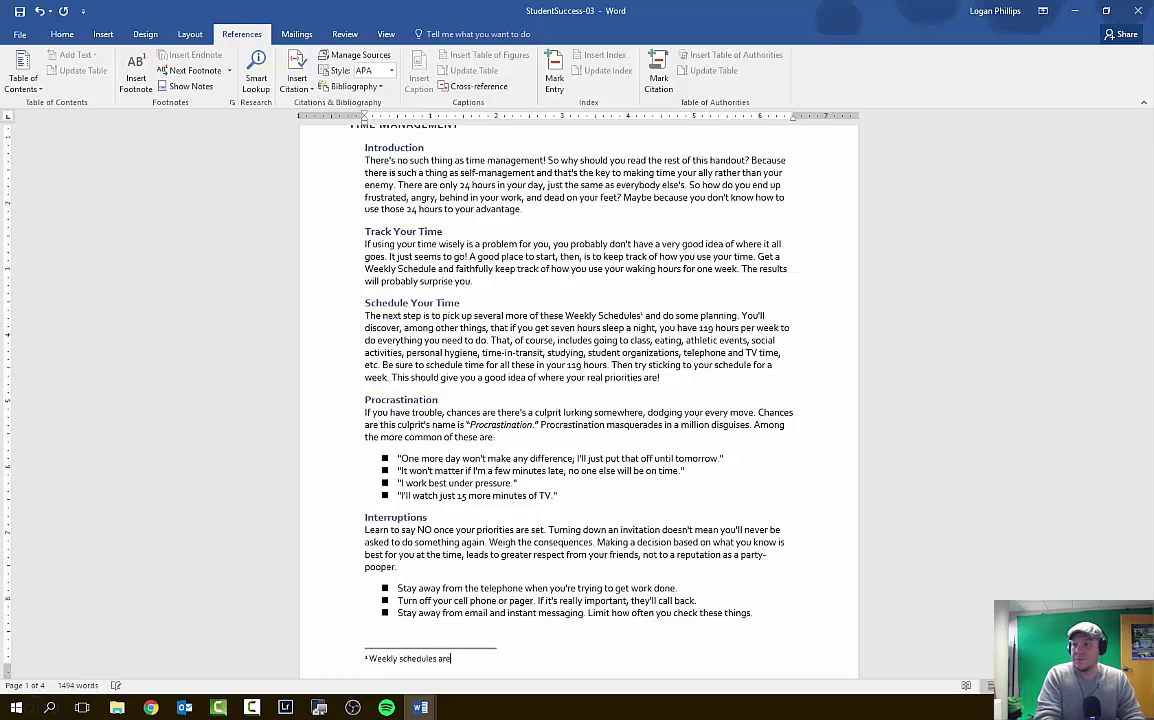
type("e available from ")
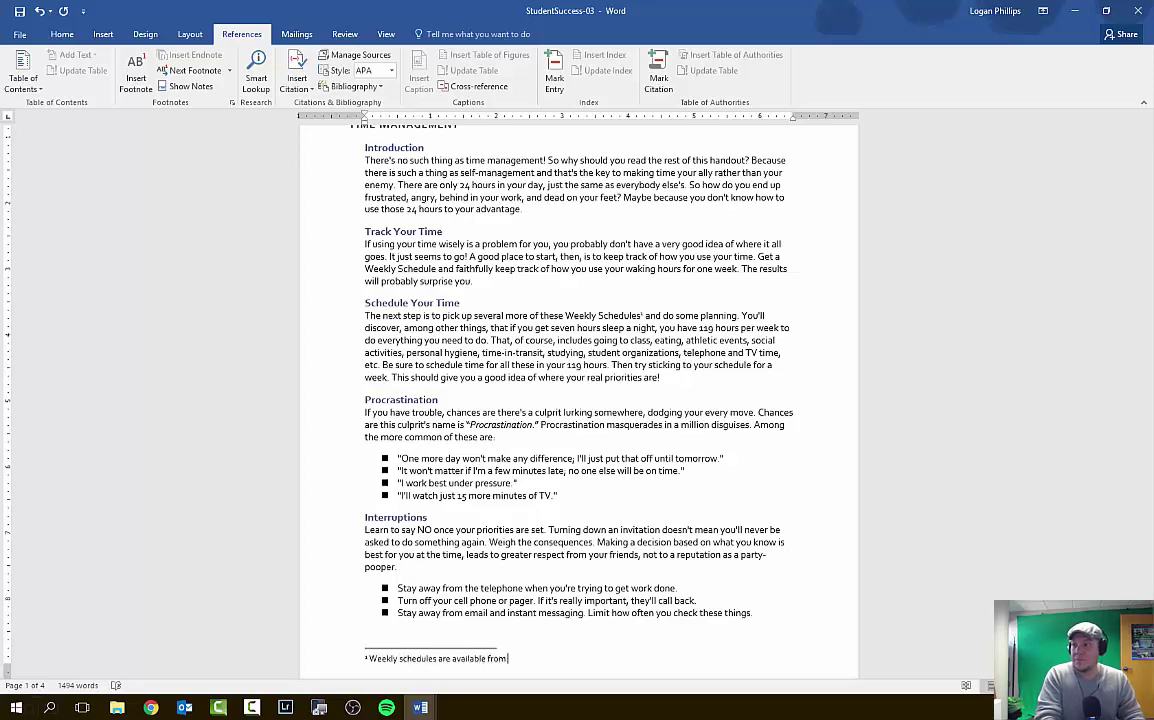
type("your counsler or in the college bookstore")
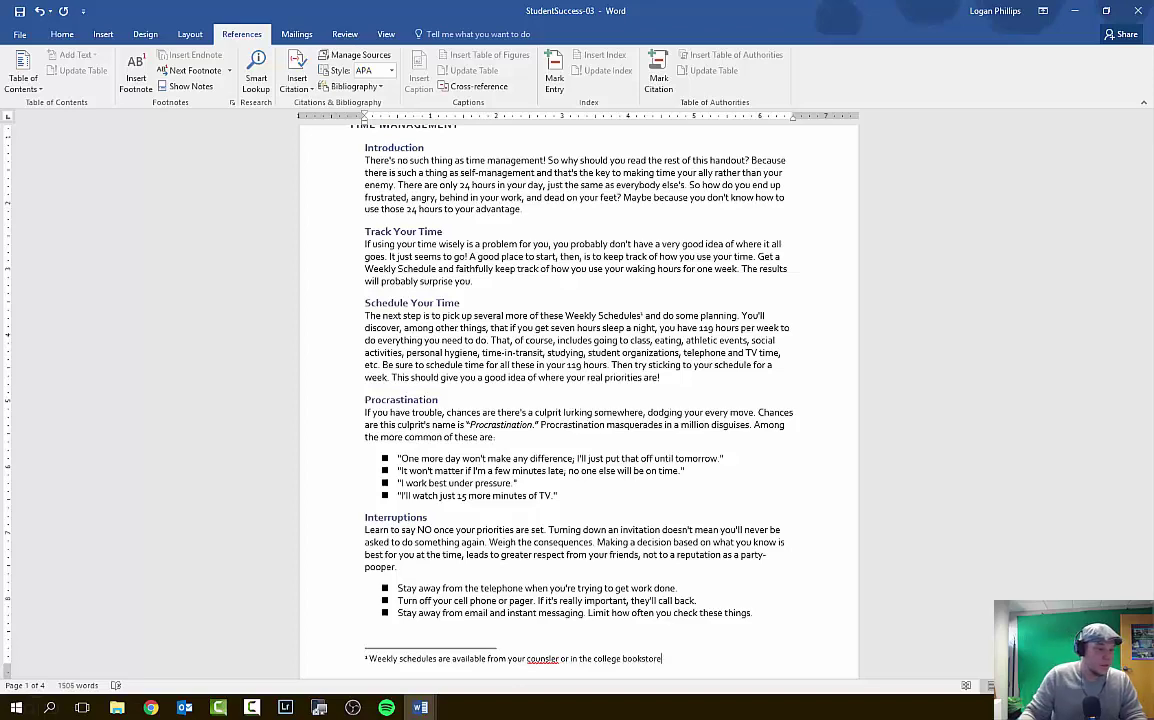
right_click(545, 659)
left_click(612, 504)
scroll(651, 519, "down", 3)
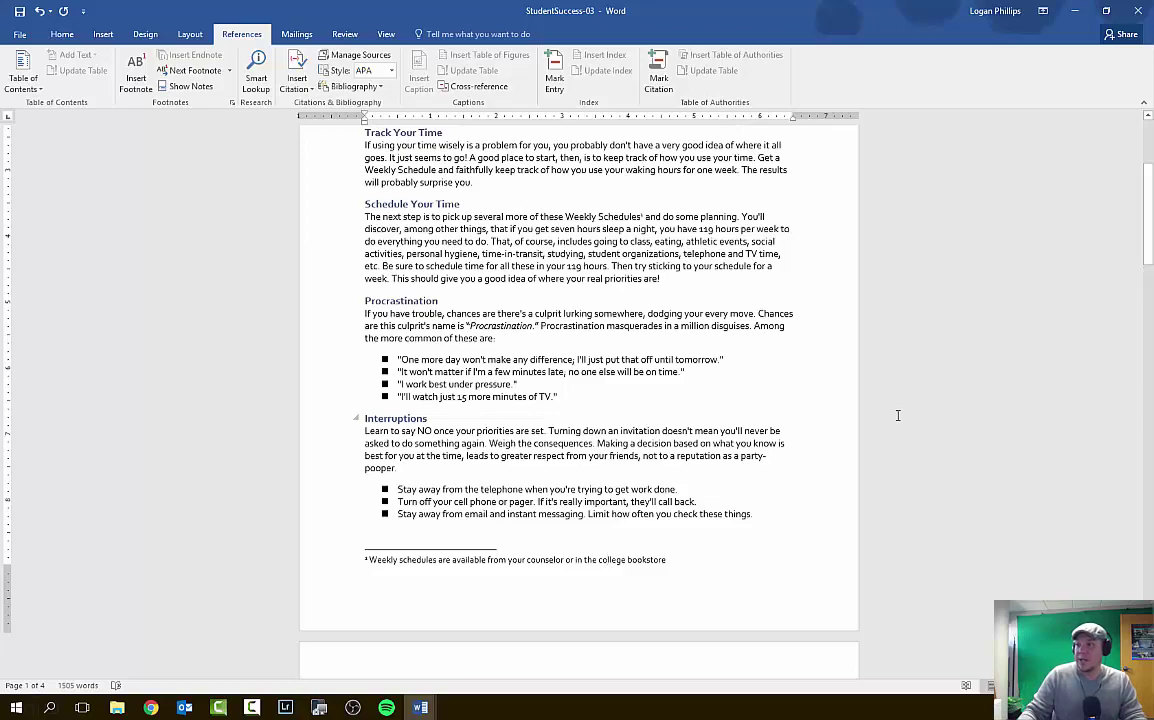
scroll(907, 417, "up", 1)
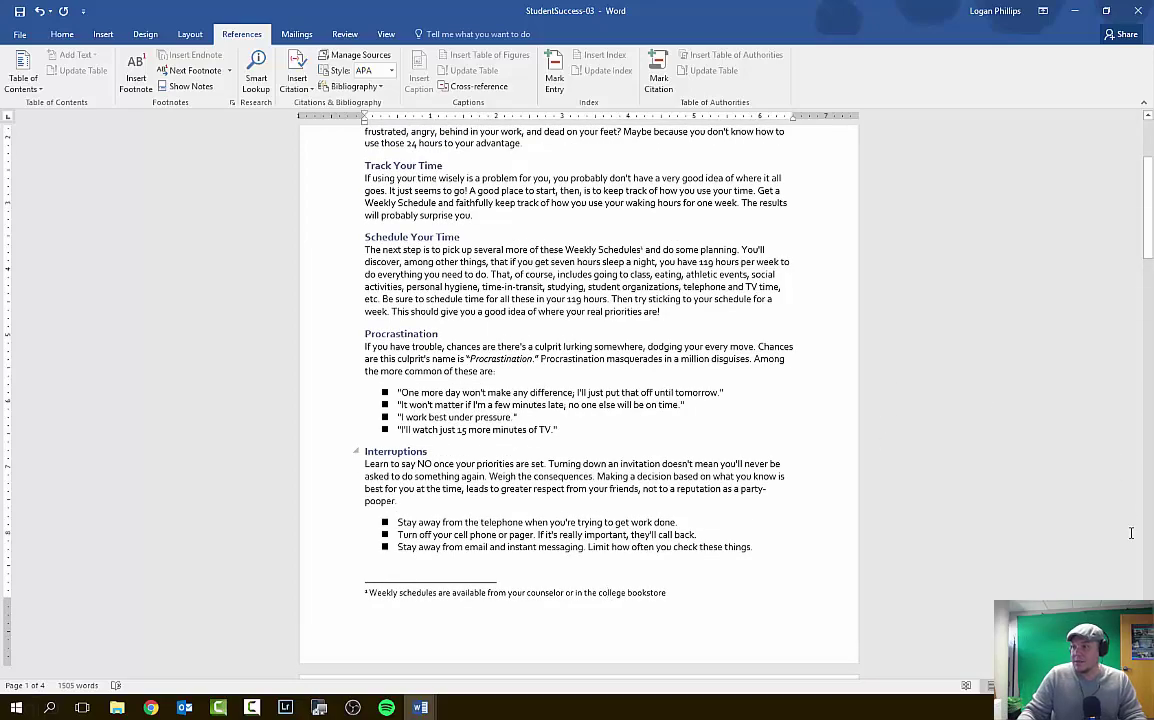
Add footnote 2 after '119 hours': 'Be sure to schedule recreational time in your 119 hours.'.
scroll(1128, 533, "up", 1)
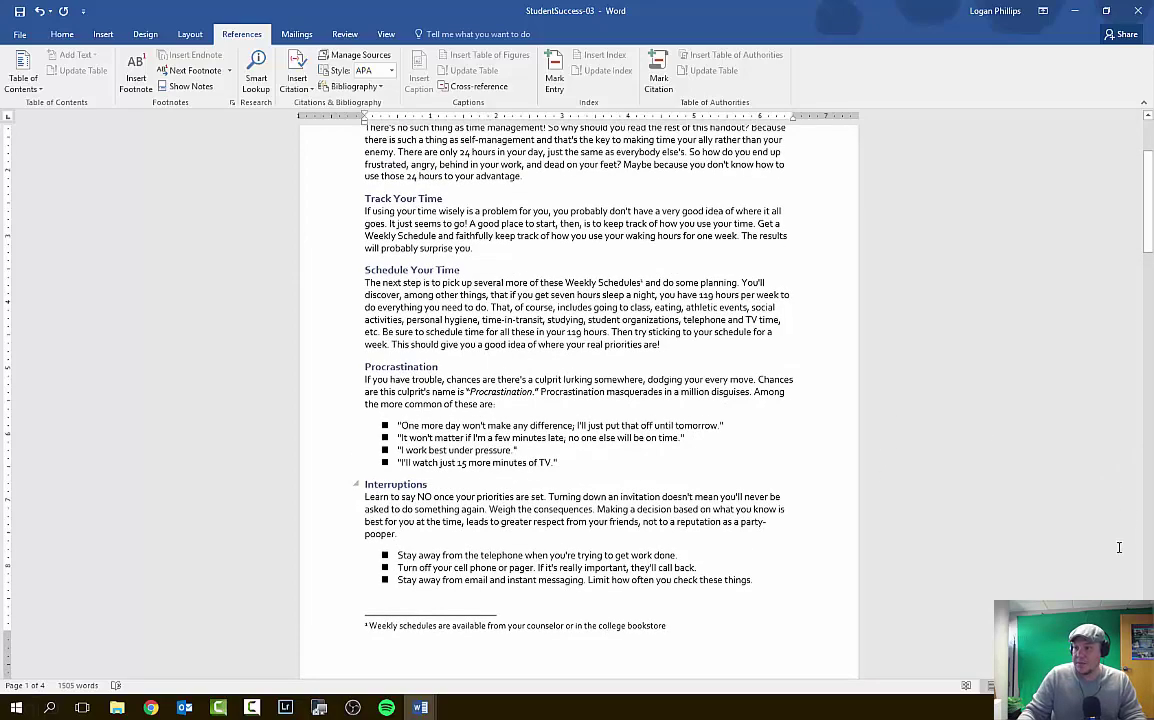
scroll(1119, 547, "down", 1)
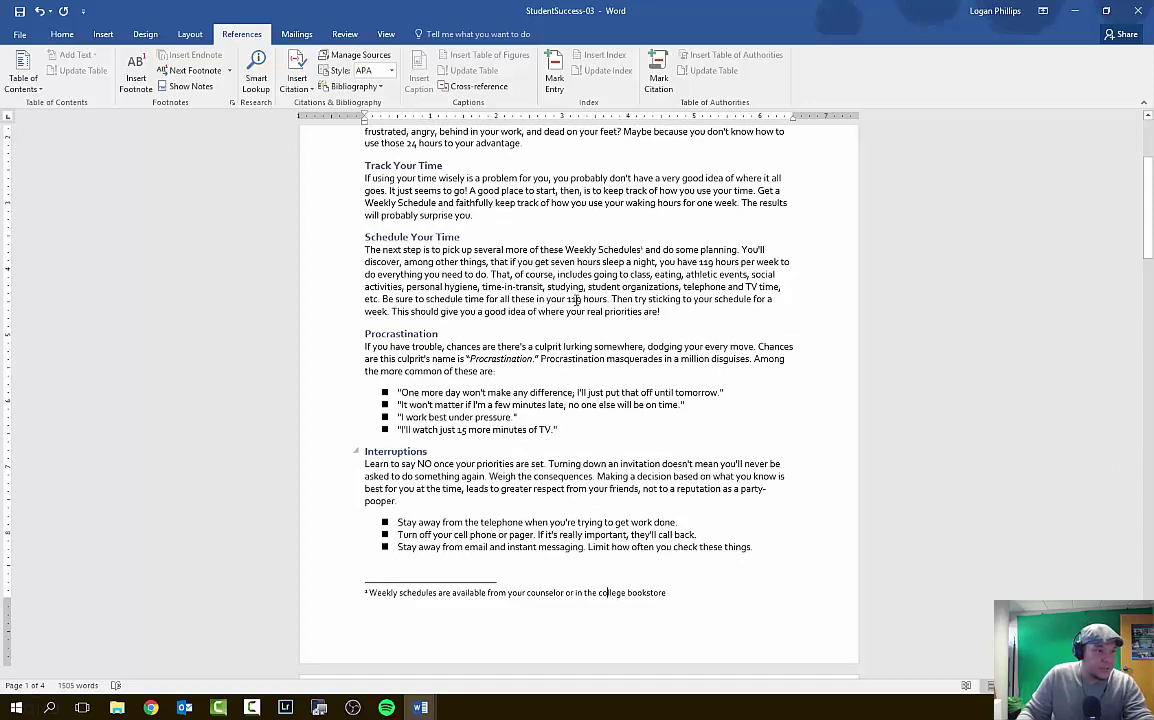
left_click(614, 304)
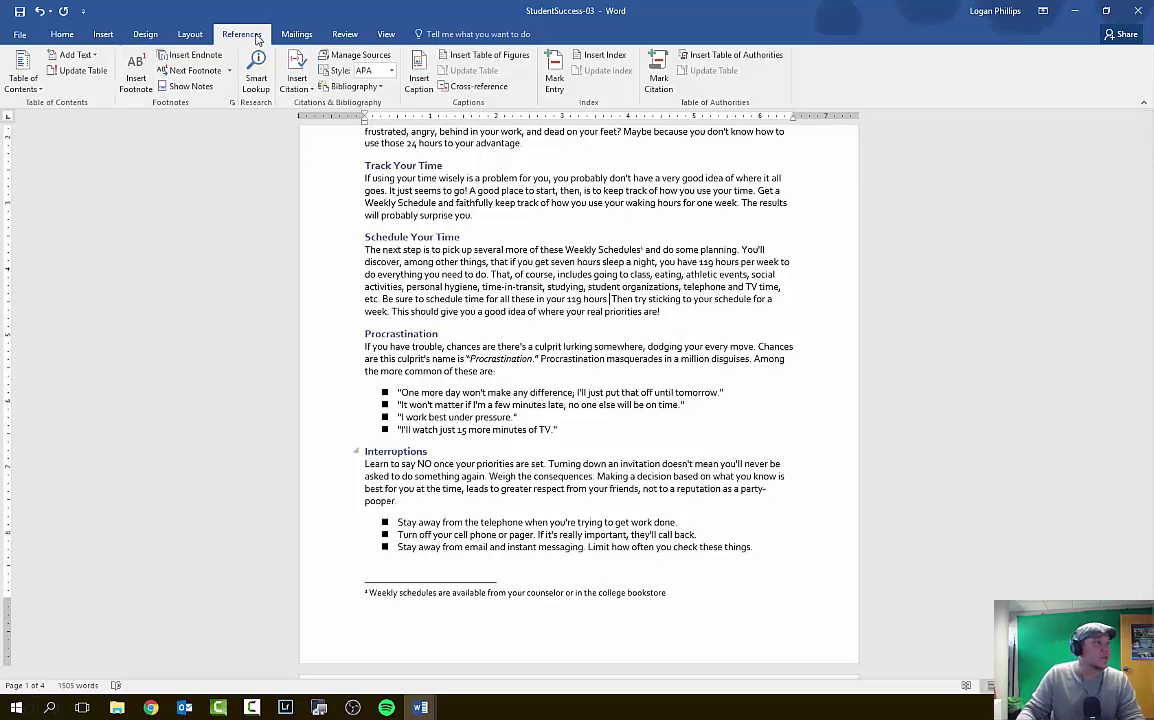
left_click(136, 78)
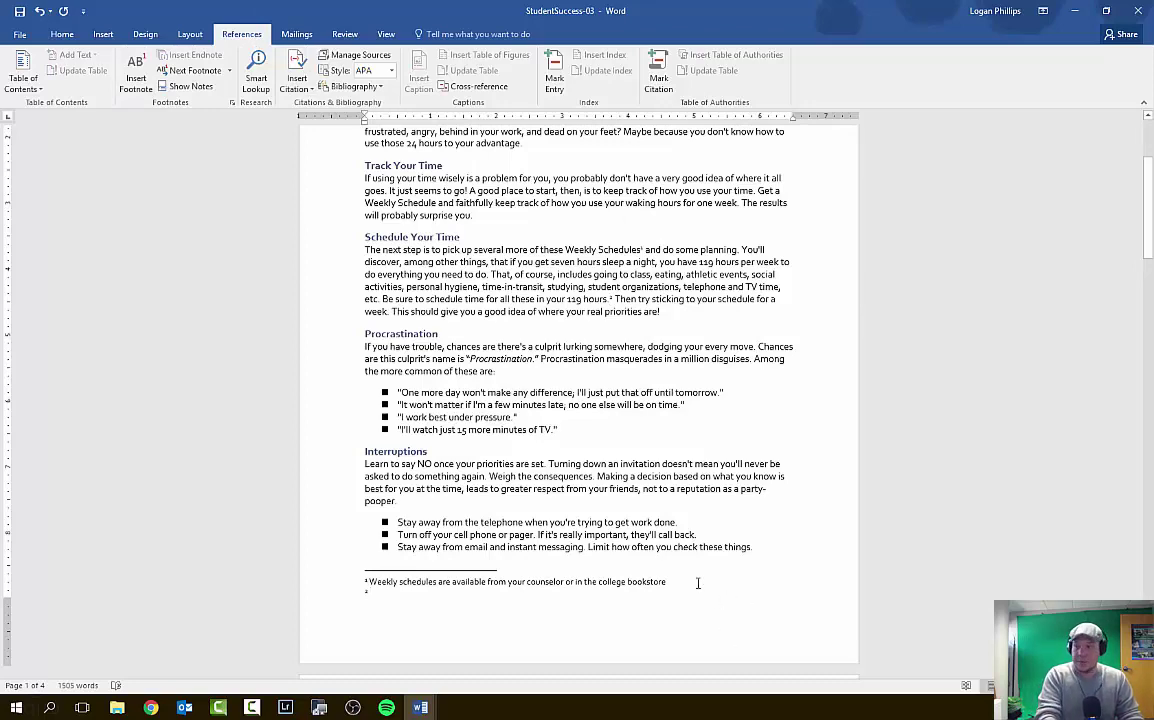
type("Be sure to schedule recreational time in your")
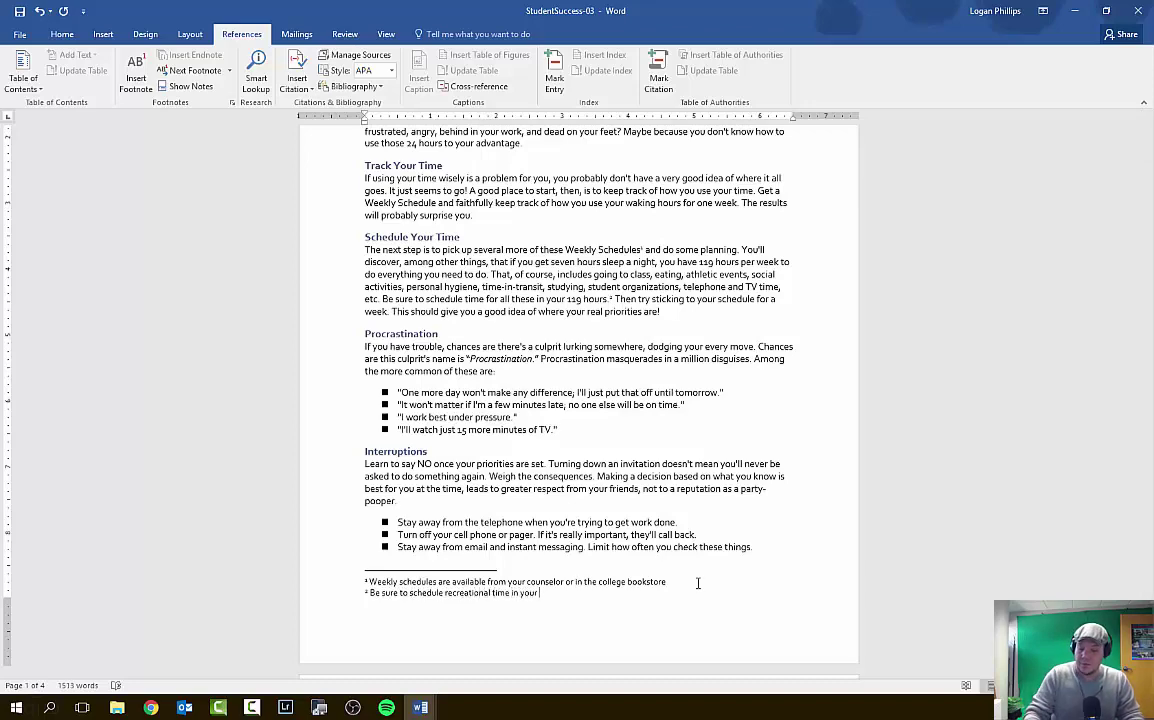
type(" 119 hours")
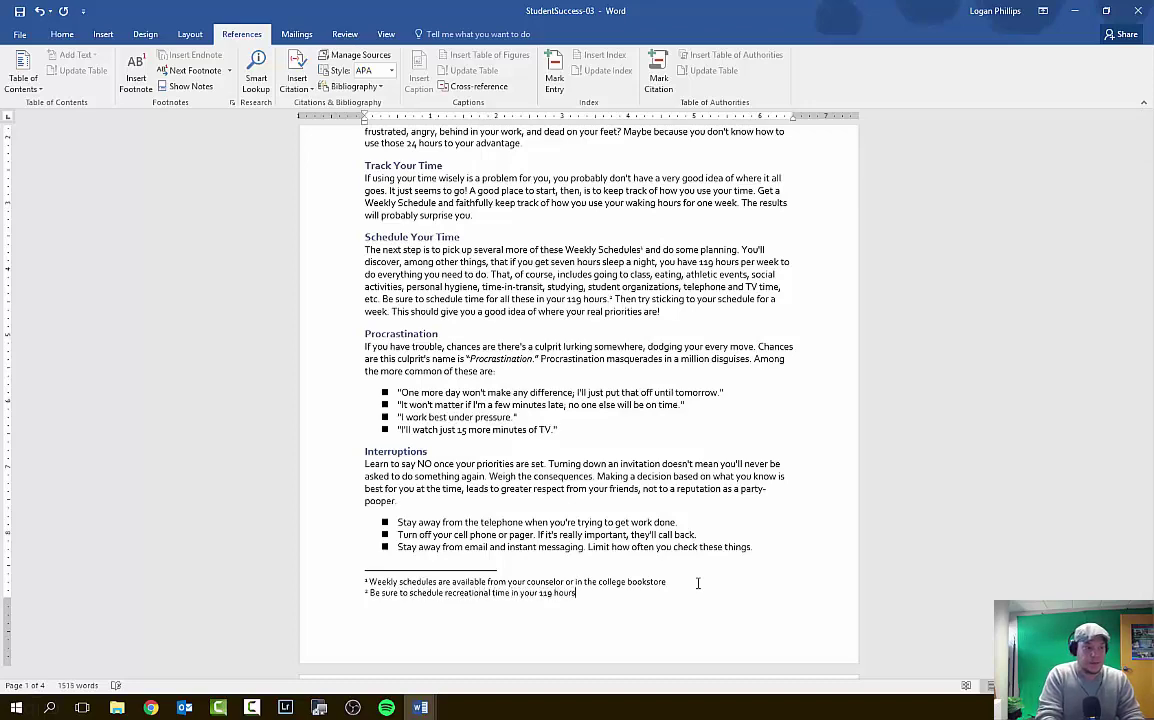
type(".")
scroll(408, 614, "up", 1)
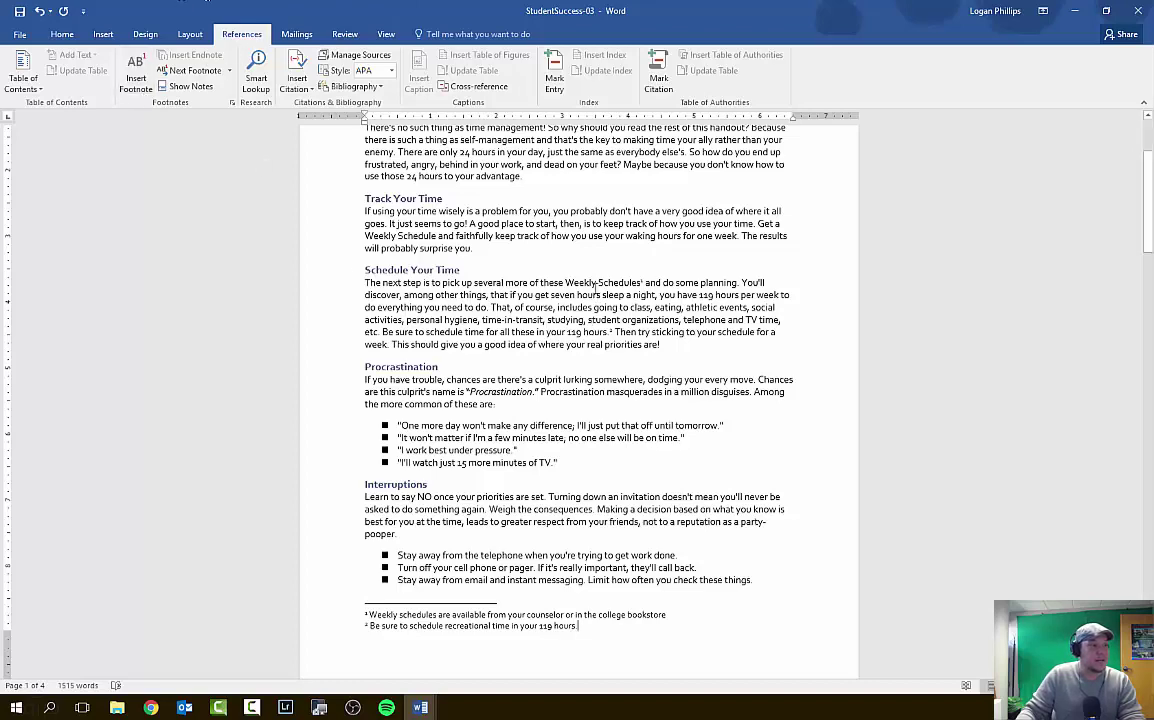
Select the footnote 1 mark after 'Weekly Schedules' and drag it after 'Weekly Schedule' in Track Your Time.
left_click(150, 707)
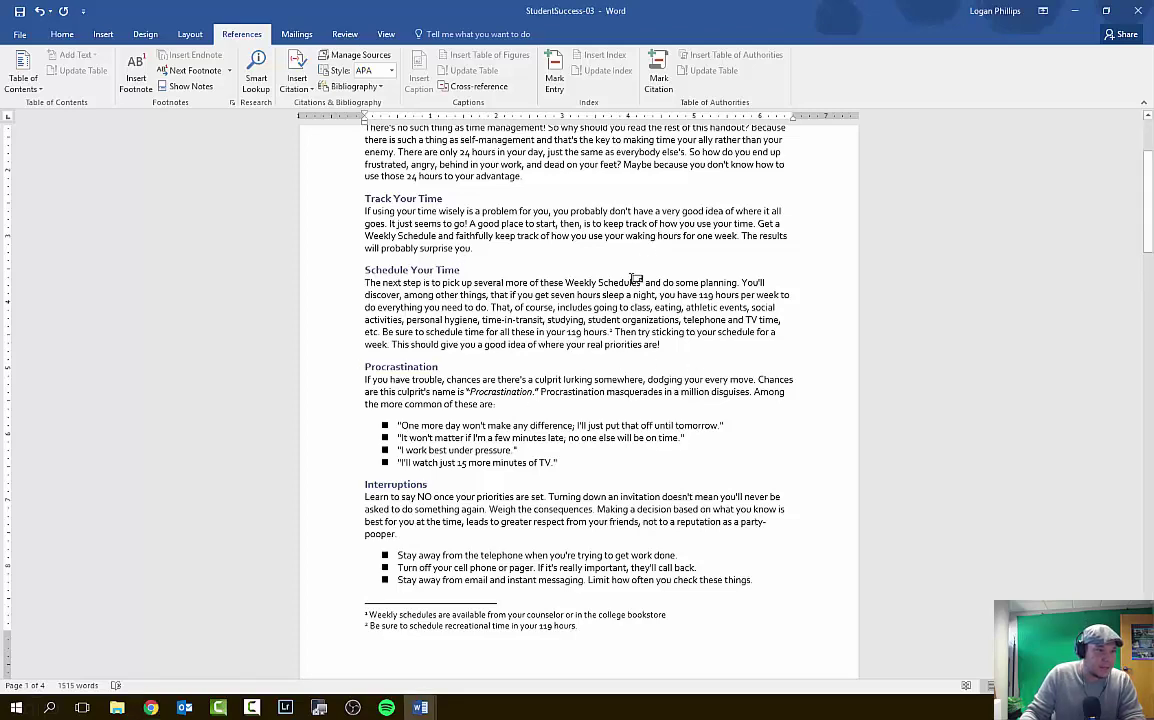
left_click(642, 283)
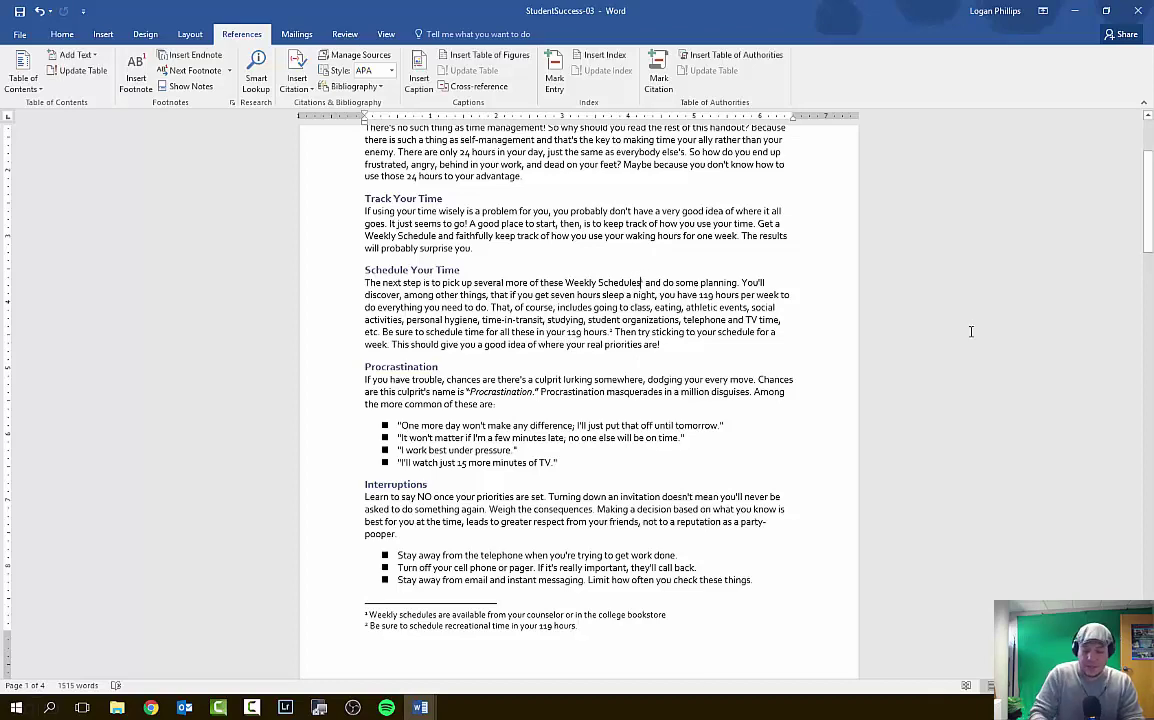
key("shift+Right")
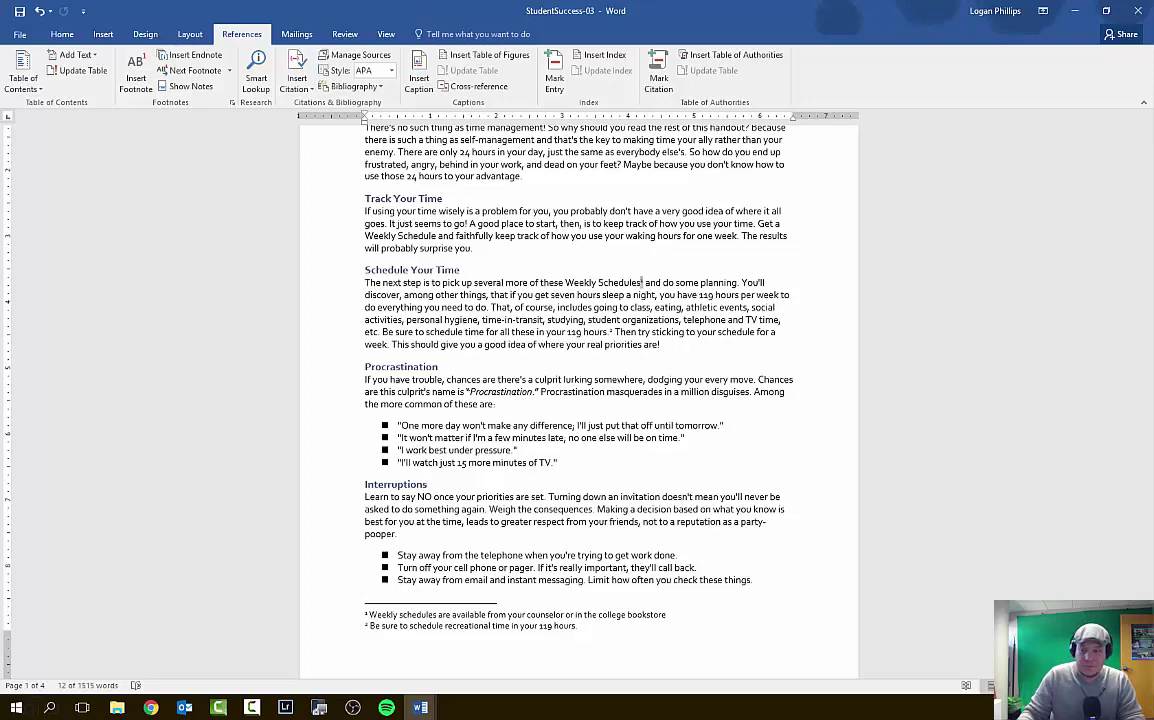
scroll(643, 283, "up", 1)
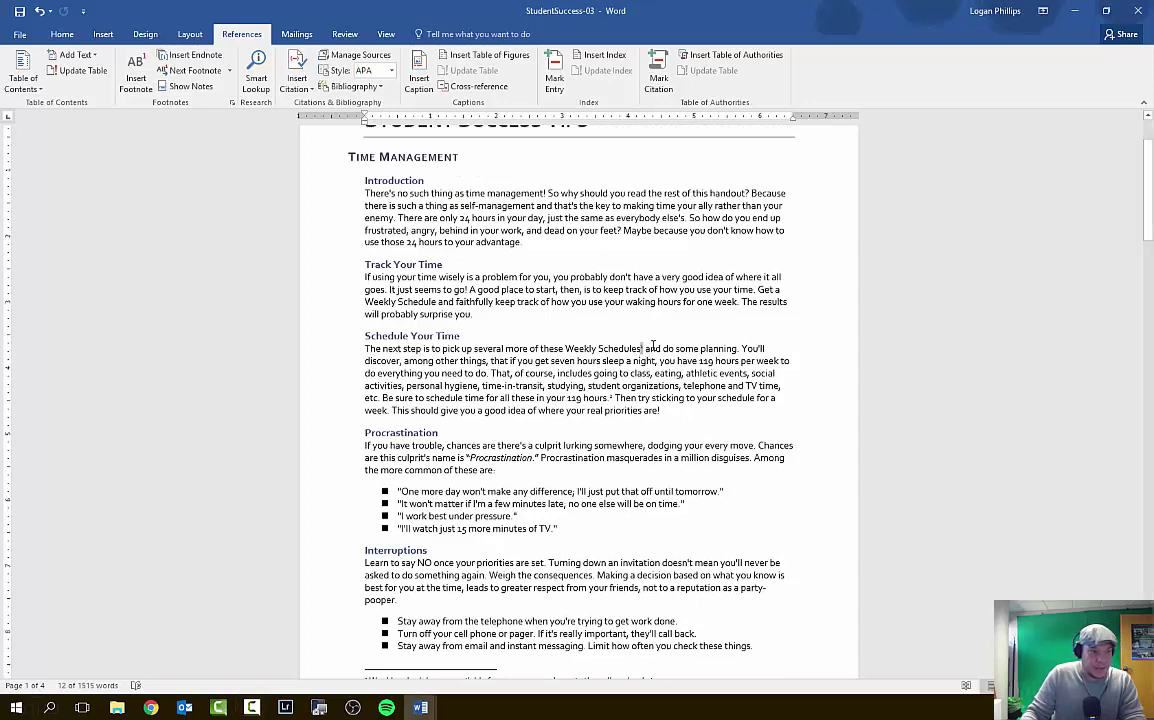
left_click_drag(643, 348, 617, 300)
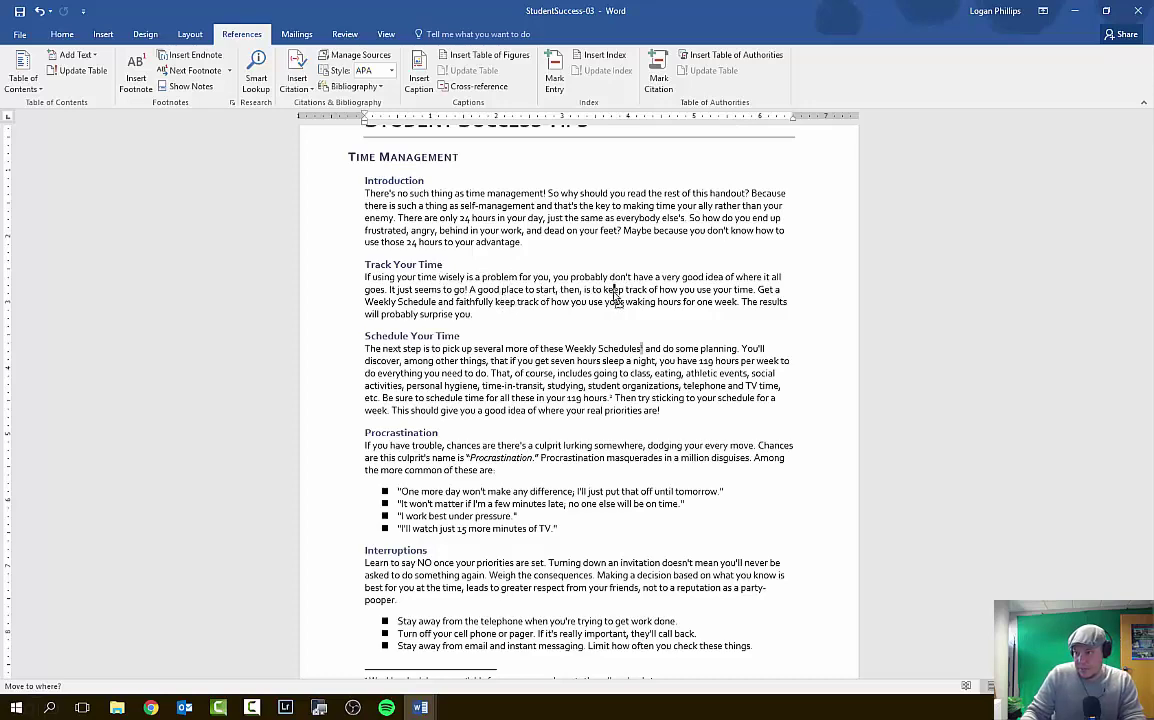
left_click_drag(617, 300, 437, 307)
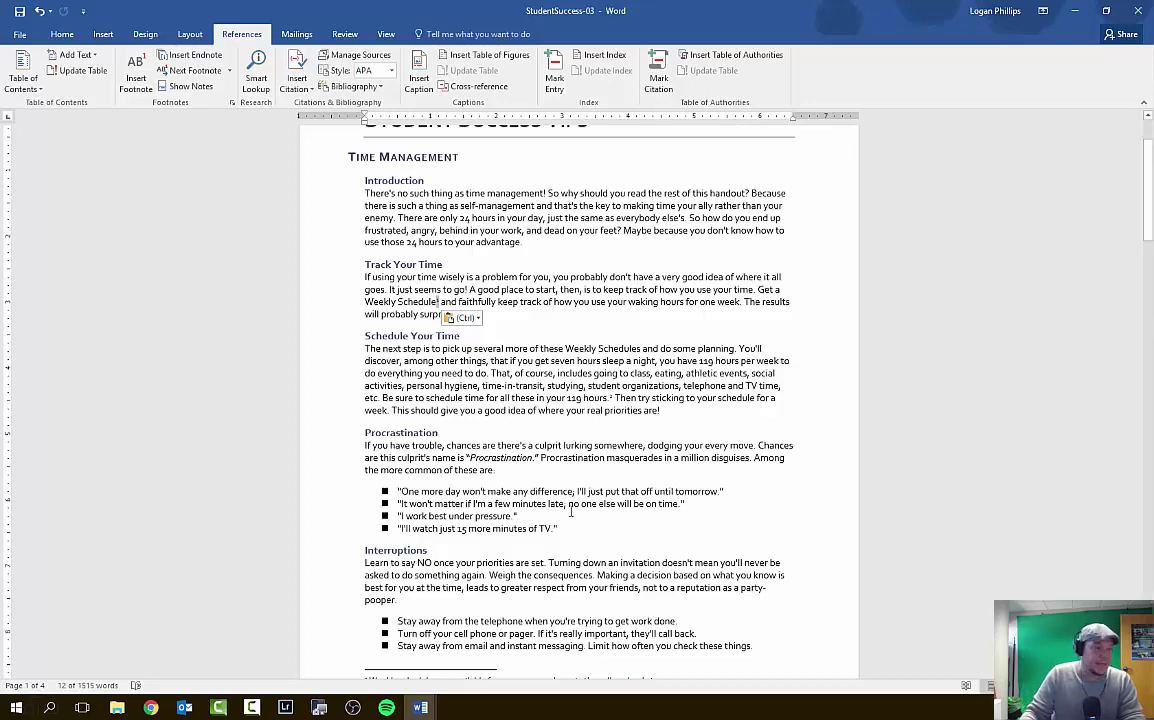
scroll(571, 512, "down", 4)
scroll(571, 512, "down", 1)
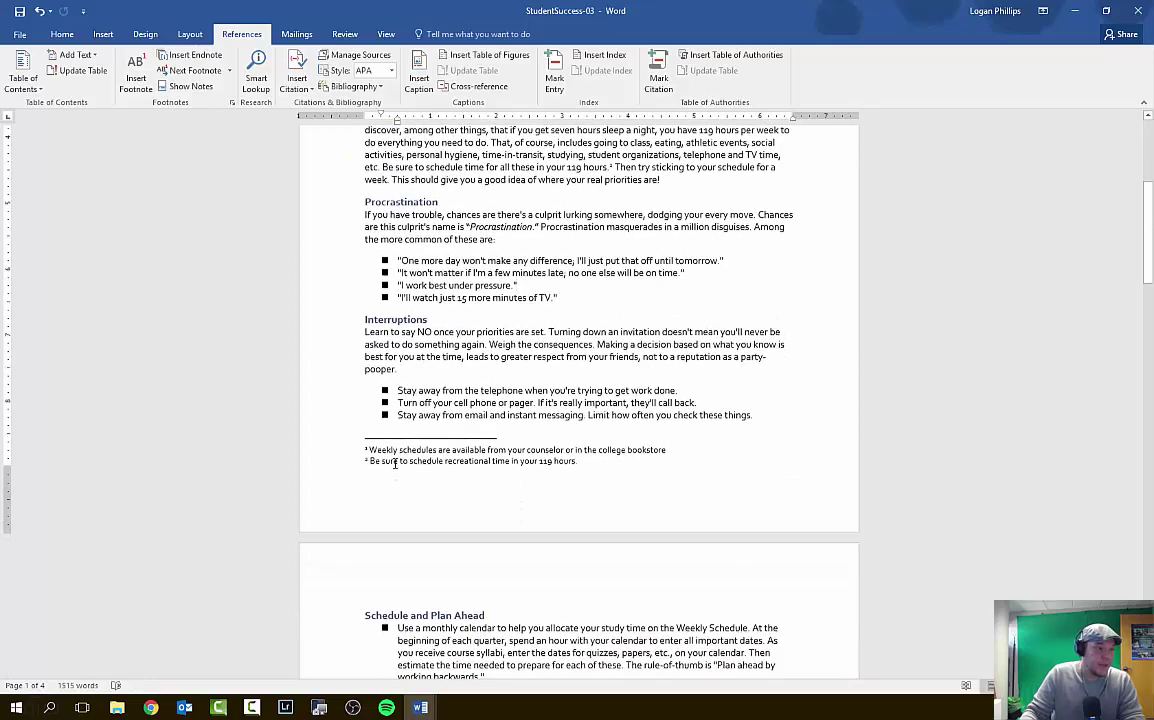
left_click(327, 470)
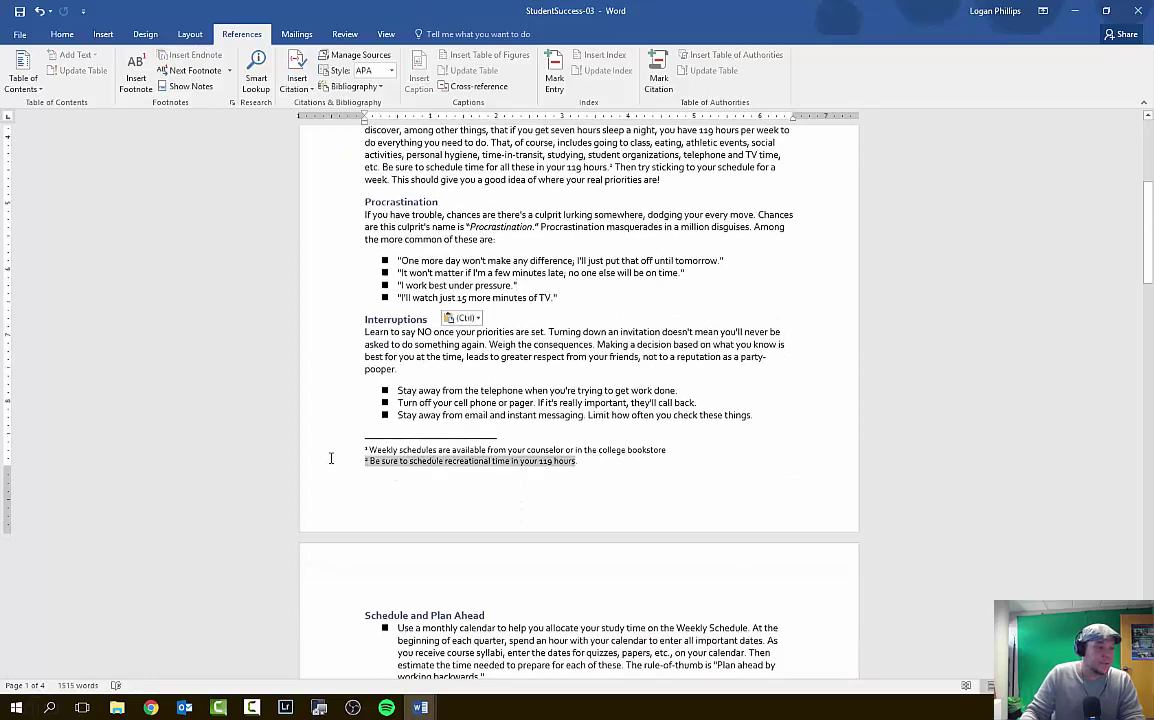
left_click(334, 451, "shift")
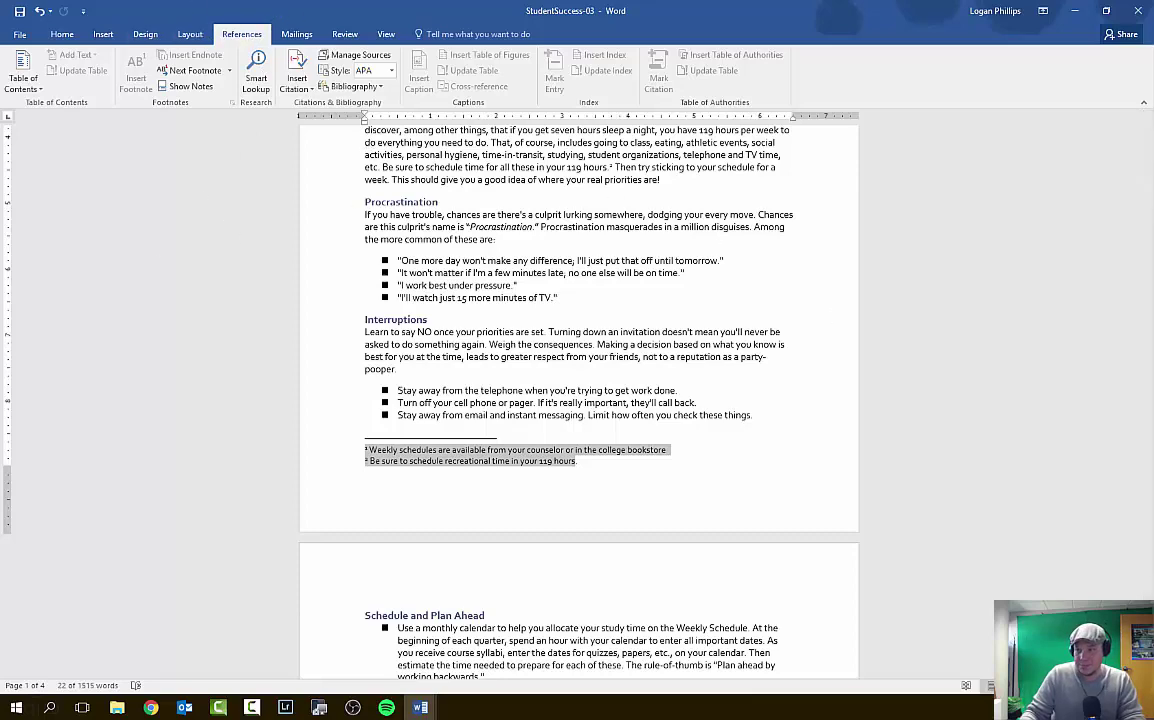
left_click(760, 408)
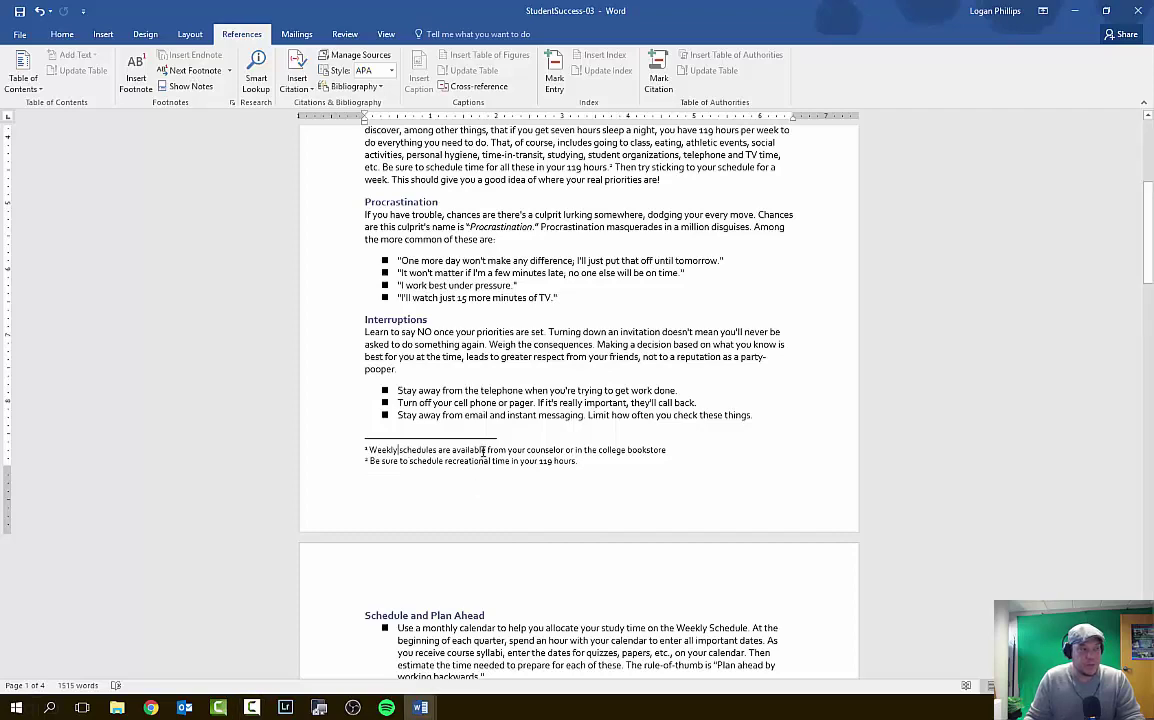
key("ctrl+a")
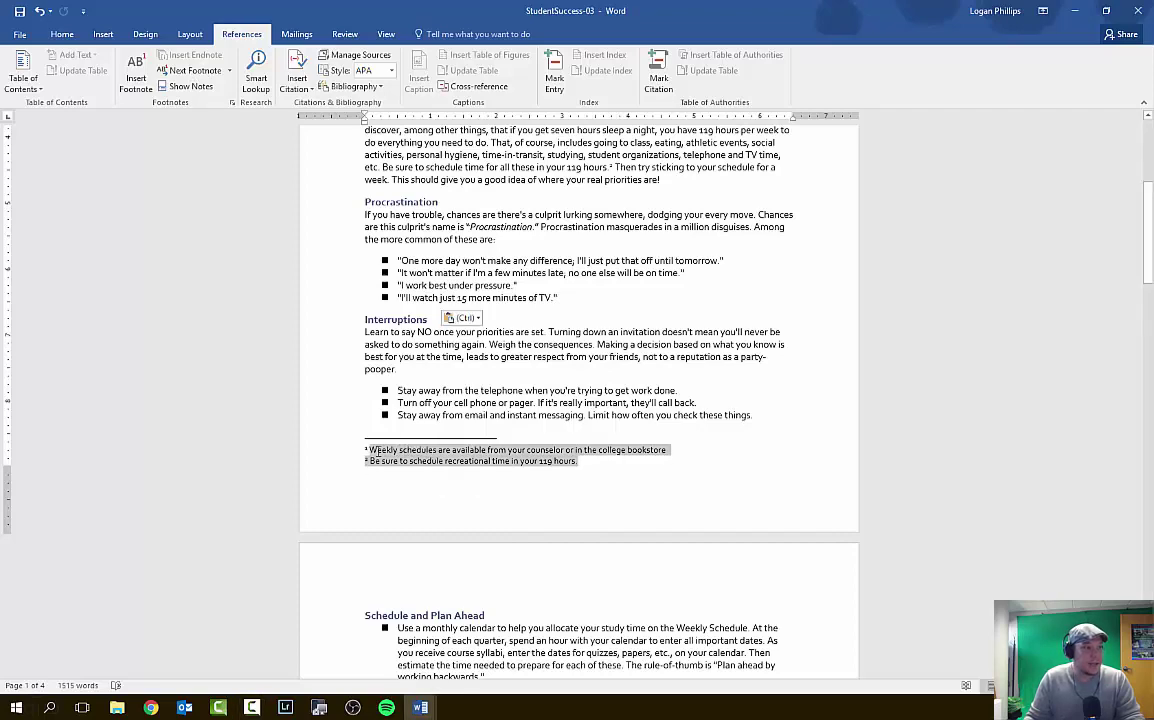
left_click(436, 457)
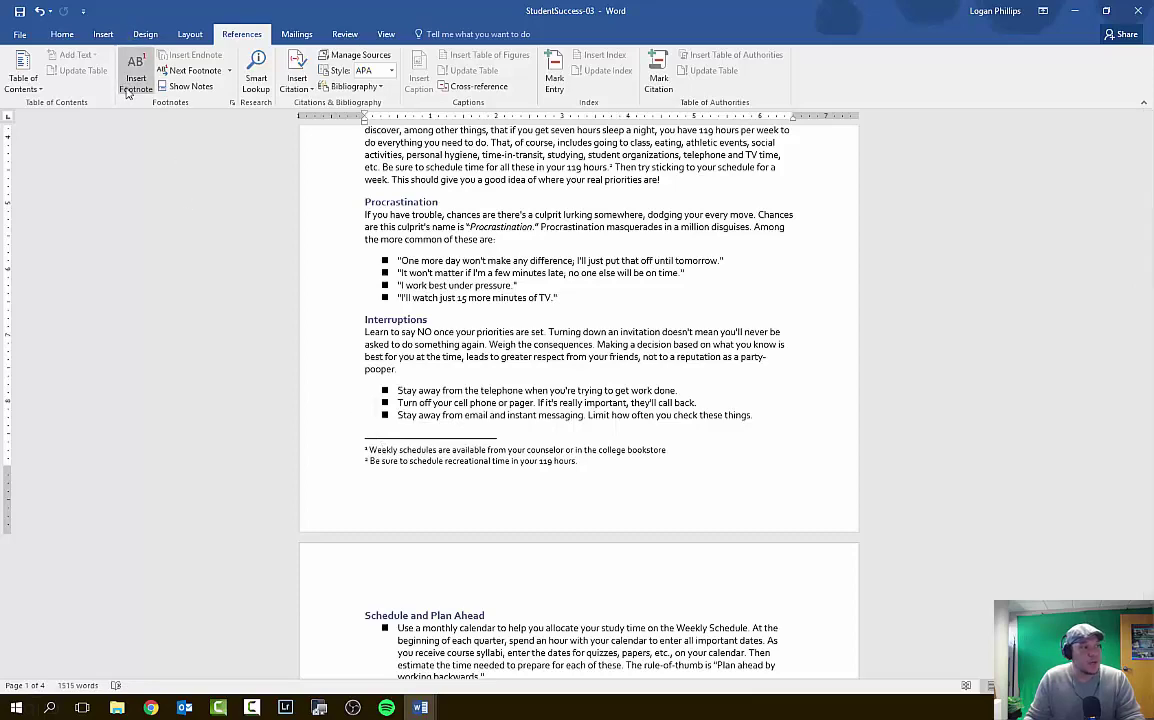
Change the footnote number format to lowercase letters 'a, b, c, ...' and apply it.
left_click(232, 103)
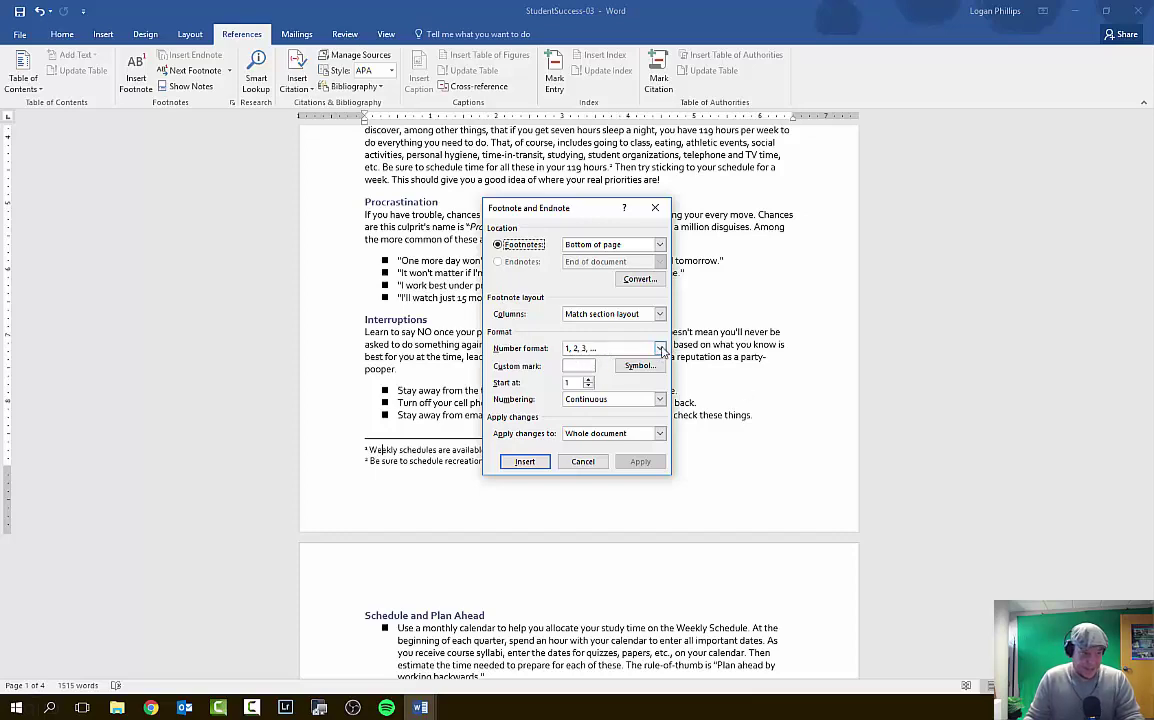
left_click(612, 348)
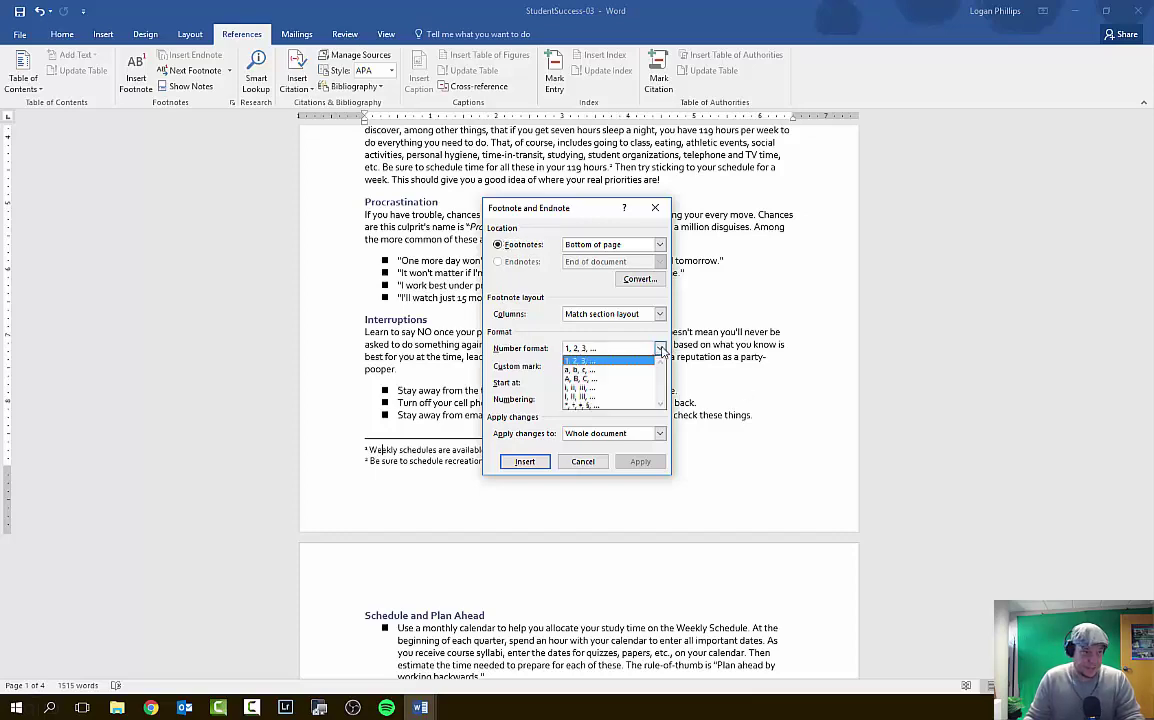
left_click(616, 370)
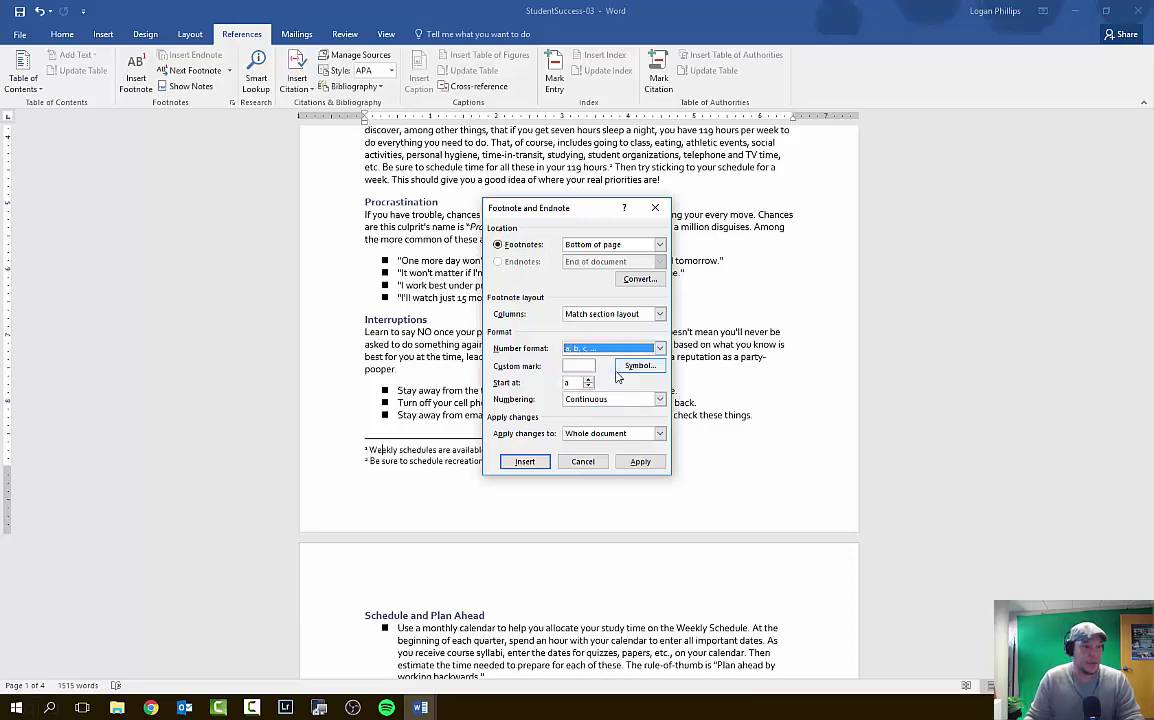
left_click(640, 463)
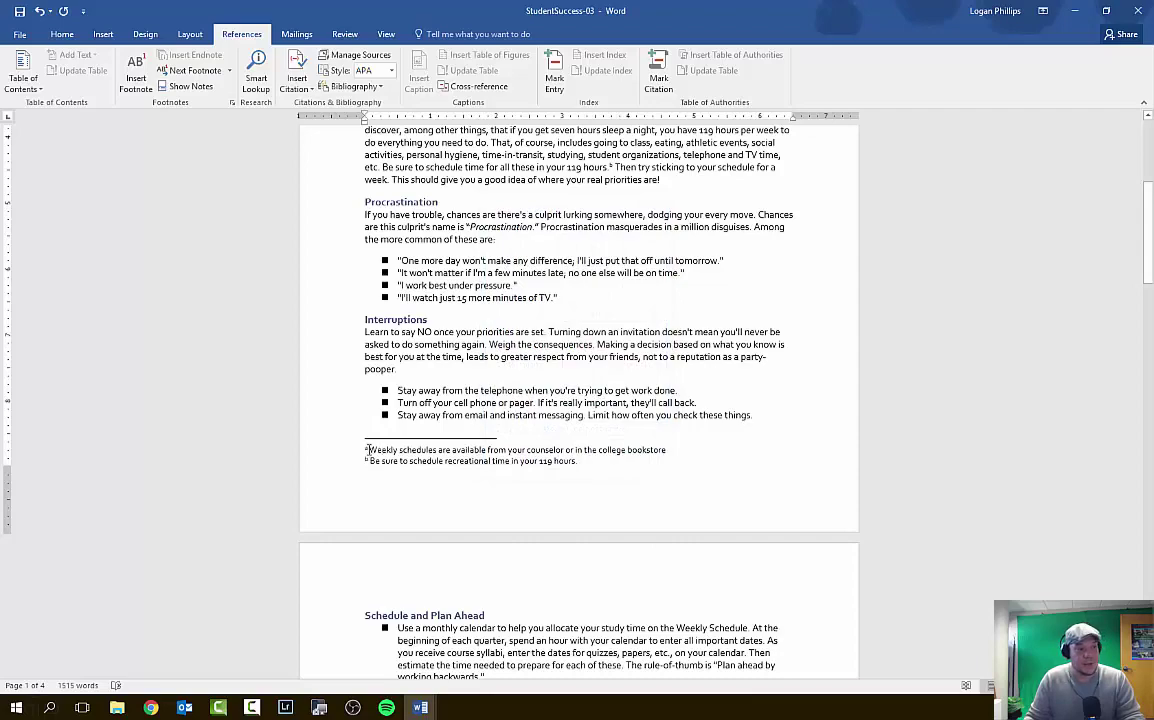
scroll(536, 417, "up", 1)
scroll(536, 417, "up", 2)
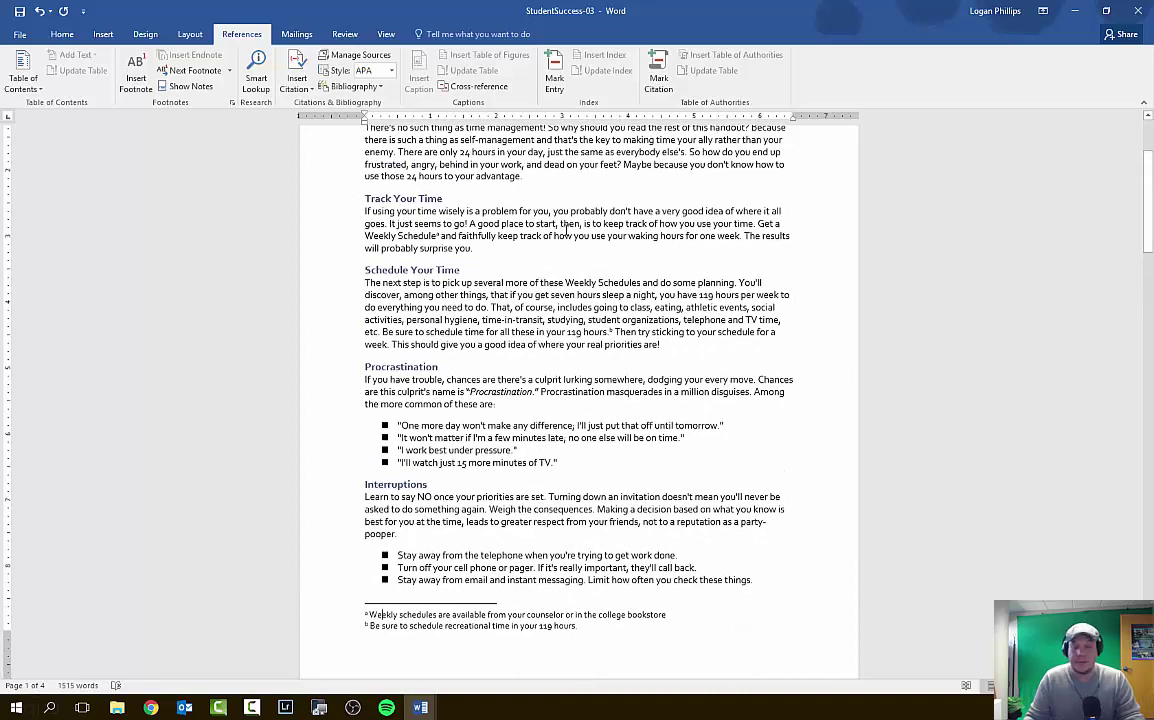
left_click(150, 707)
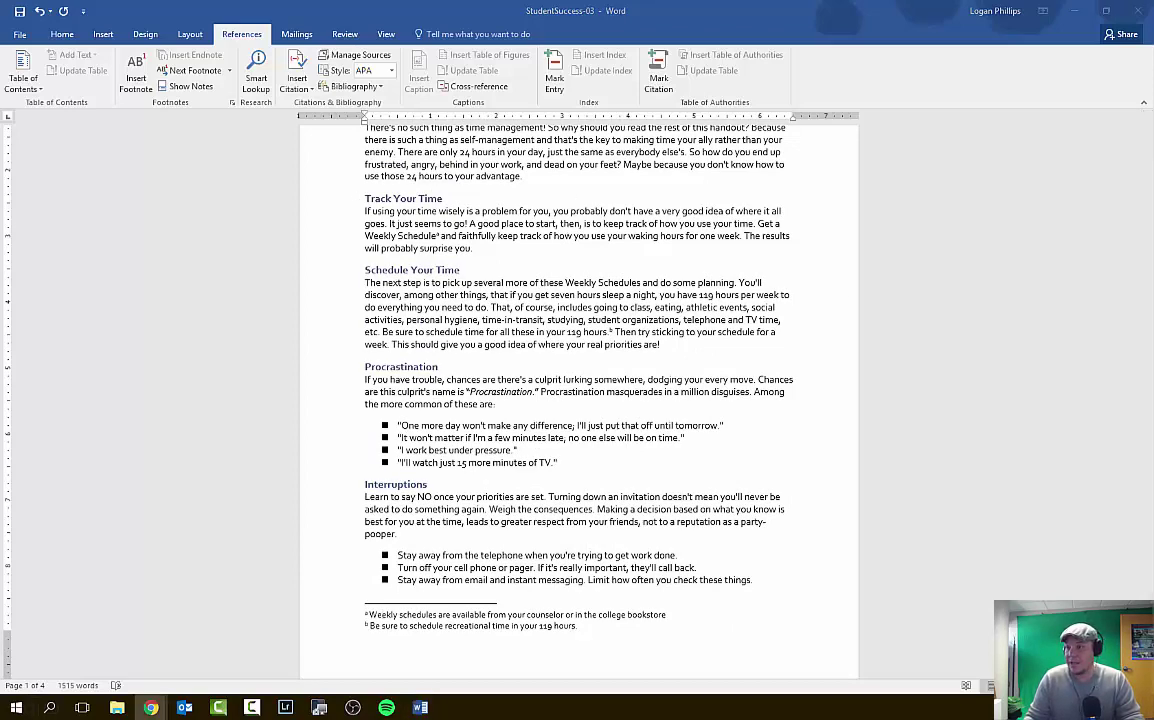